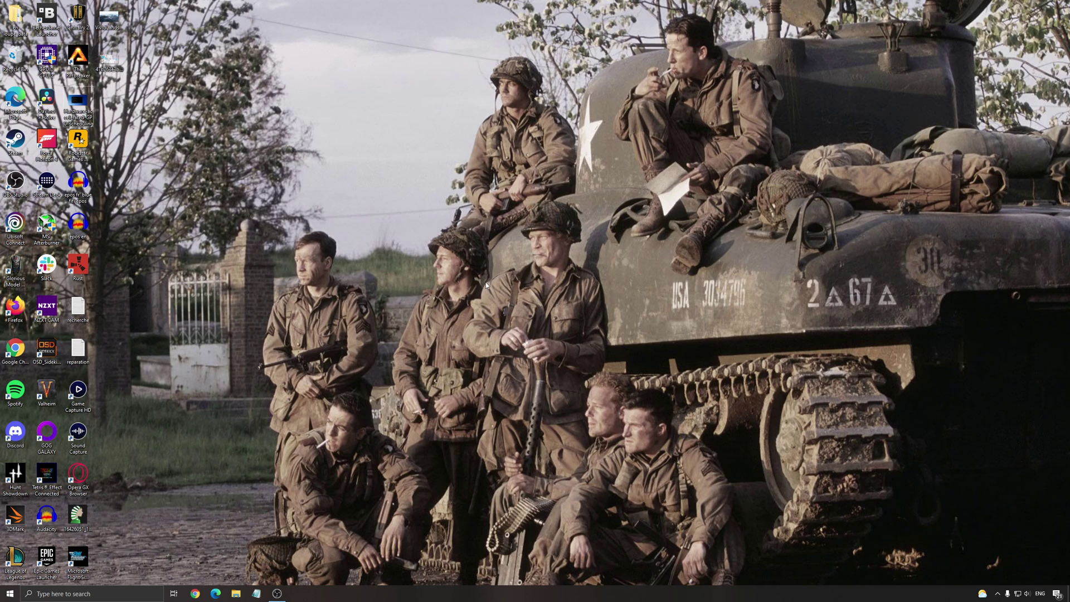
Open the Windows Game Mode settings, review the Game Mode, Xbox Game Bar and Captures pages, and close Settings
click(122, 594)
text(game mod)
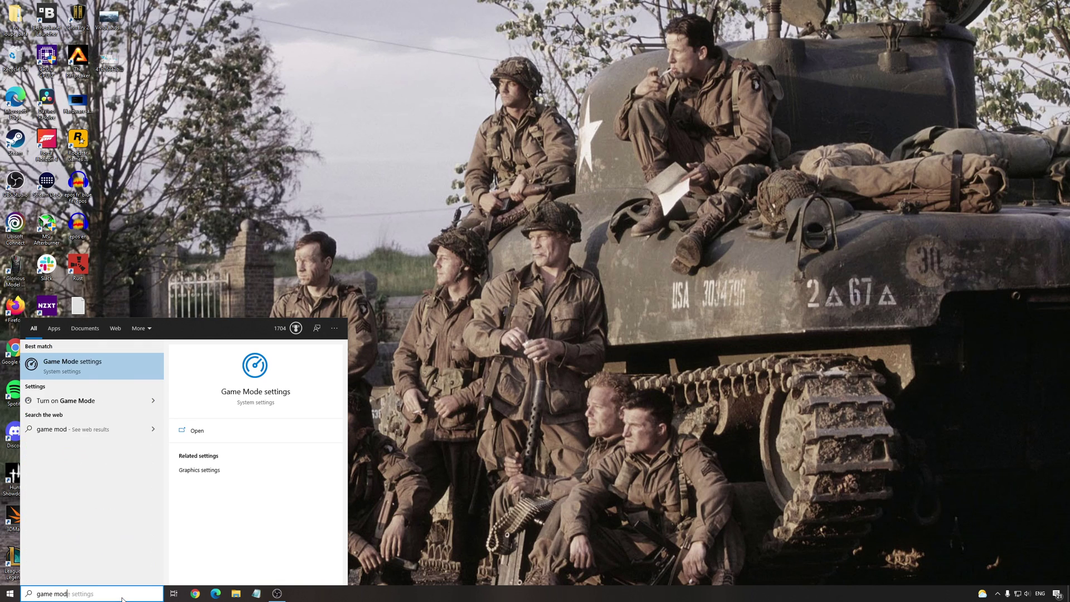
key(Return)
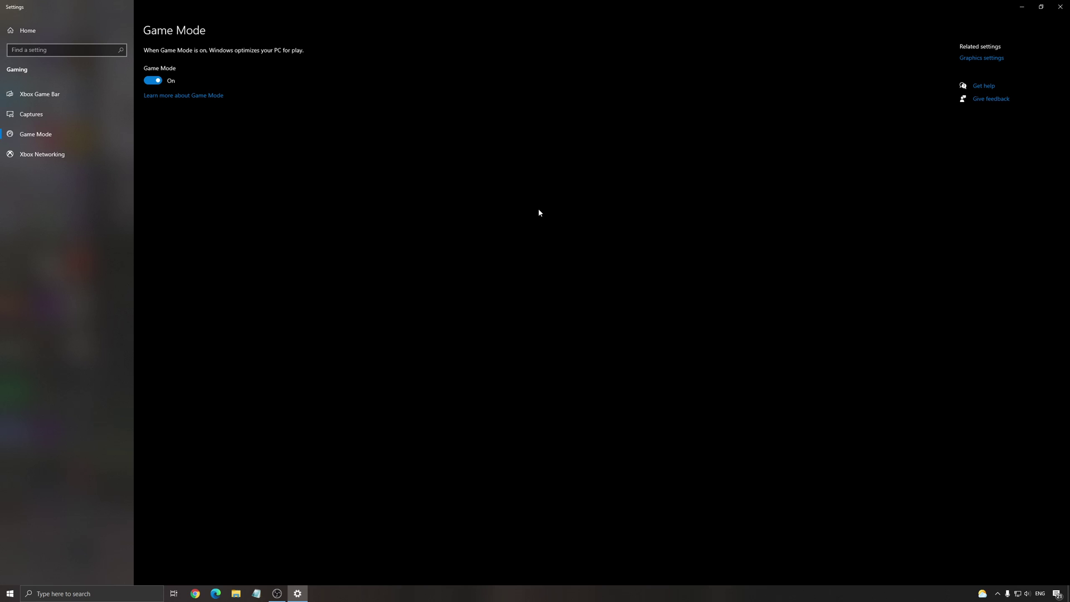
click(98, 95)
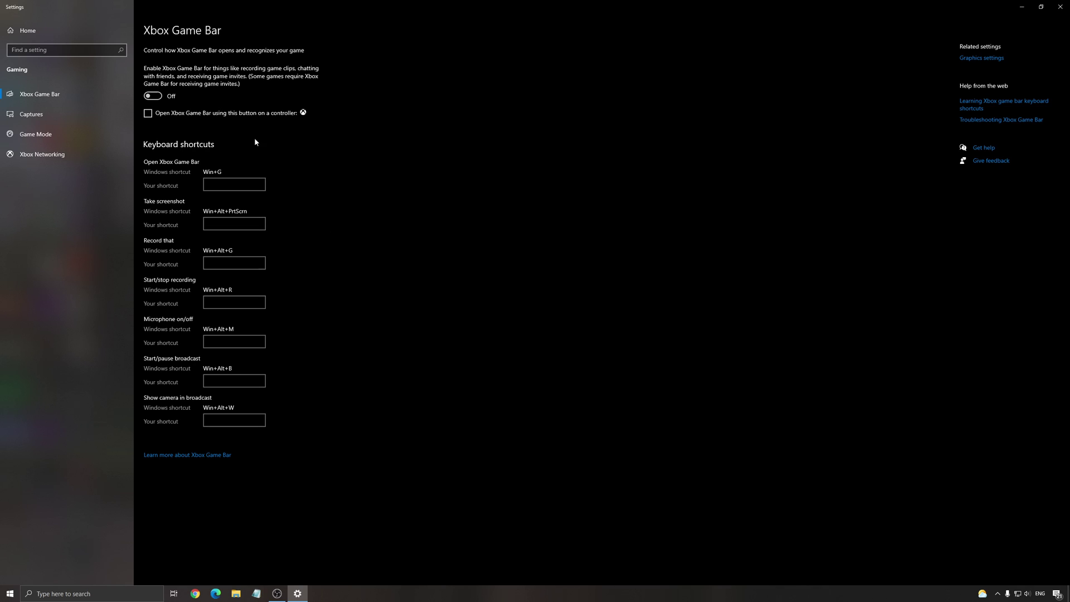
click(56, 114)
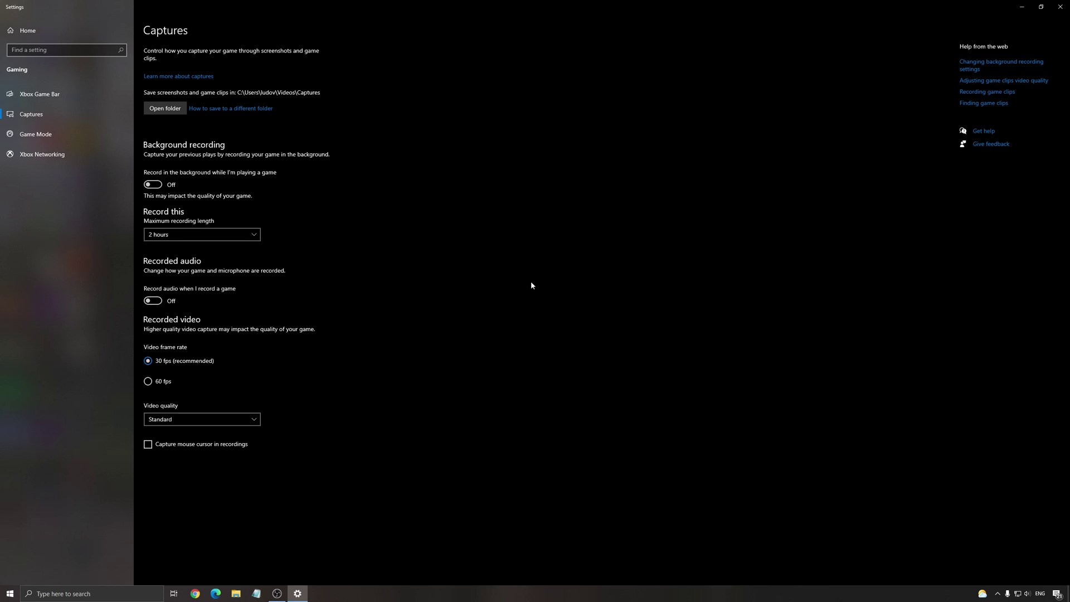
click(1060, 7)
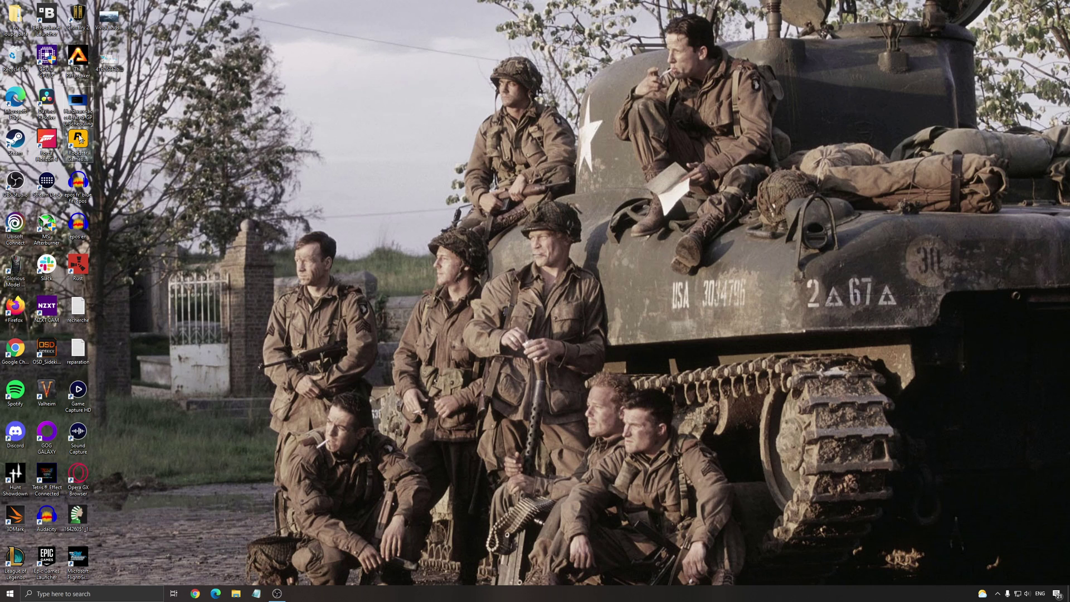
View the Hardware-accelerated GPU scheduling image from the desktop and check the hidden background apps in the system tray
double_click(78, 105)
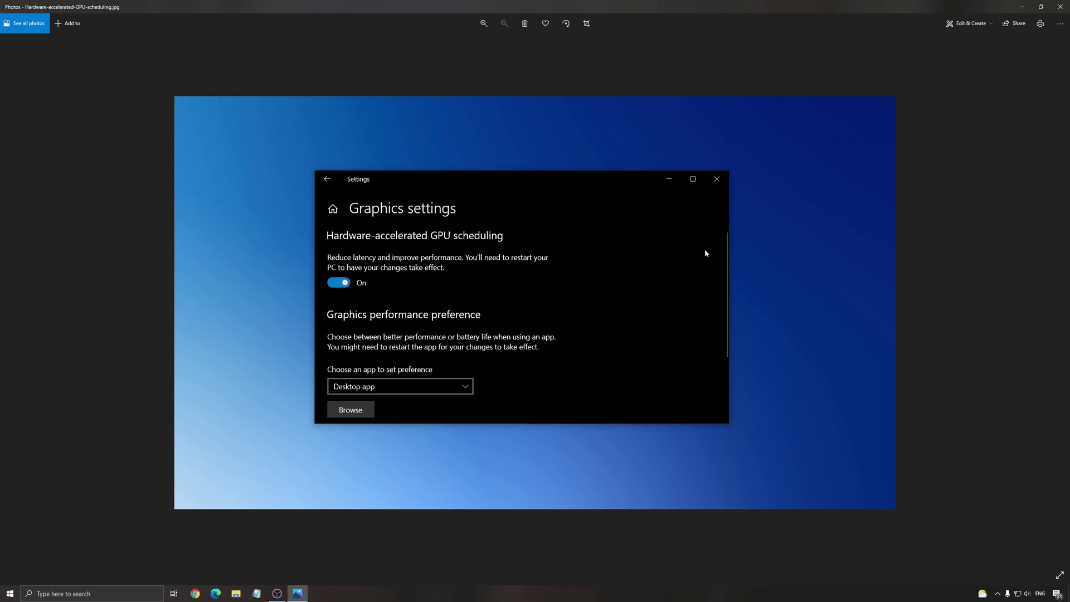
click(1062, 15)
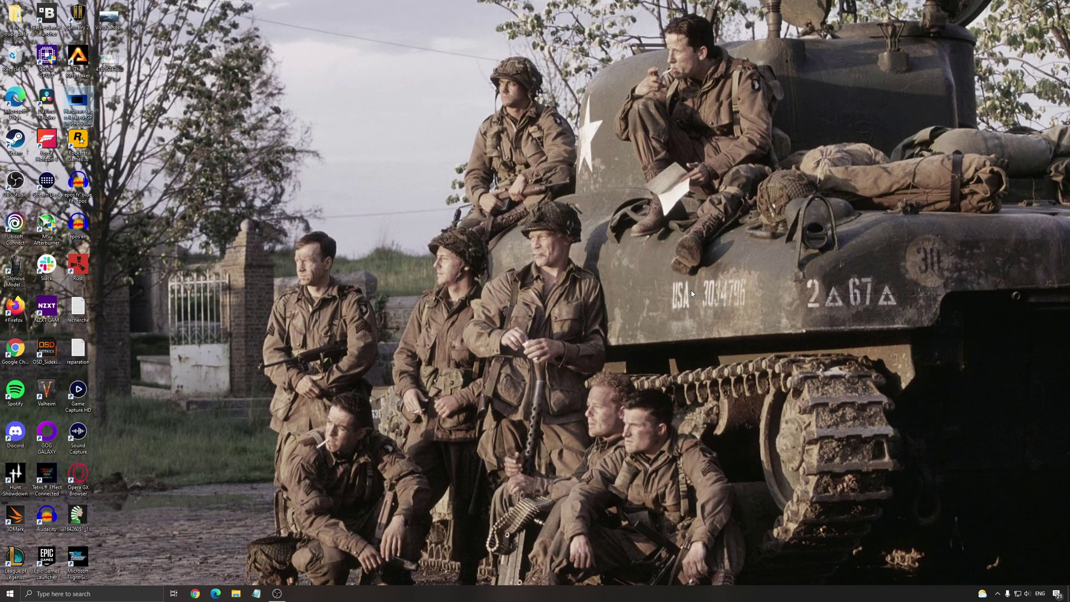
click(996, 594)
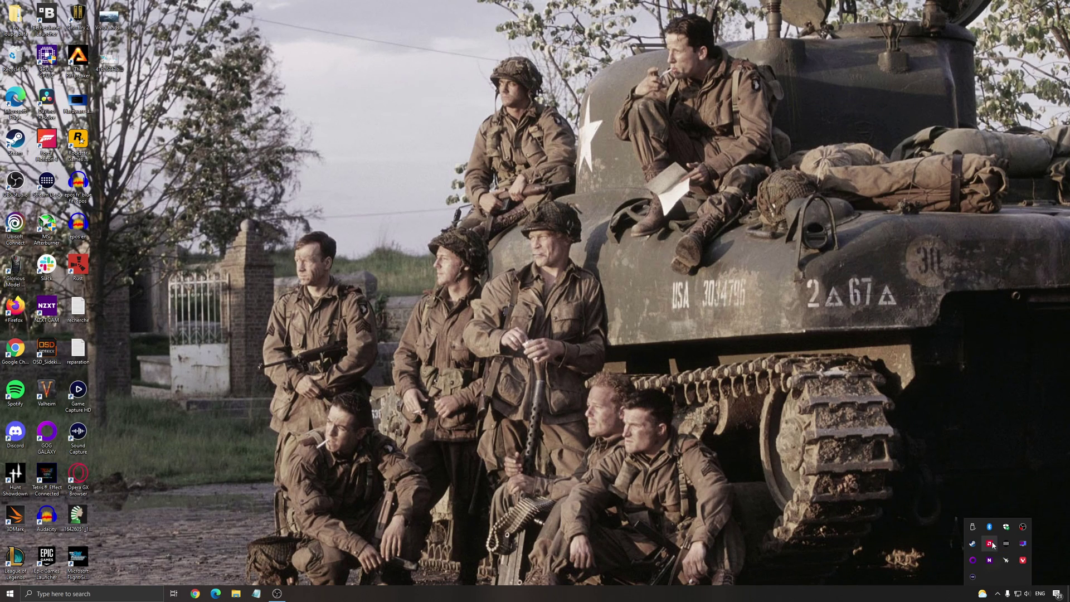
click(997, 595)
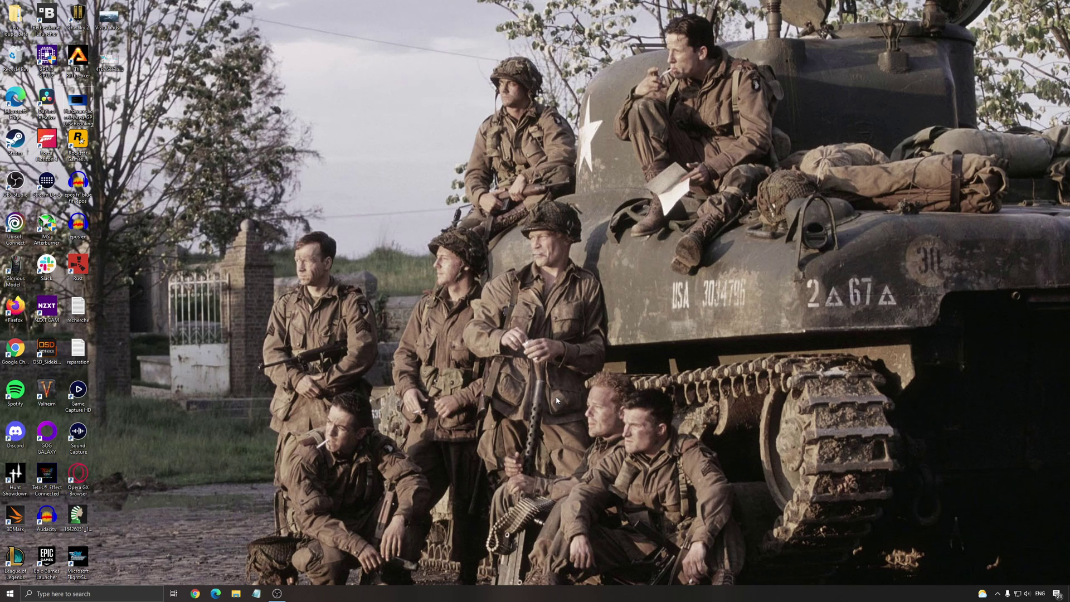
Search for the power plan settings, review the available plans in Power Options, and close the window
click(83, 593)
text(ener)
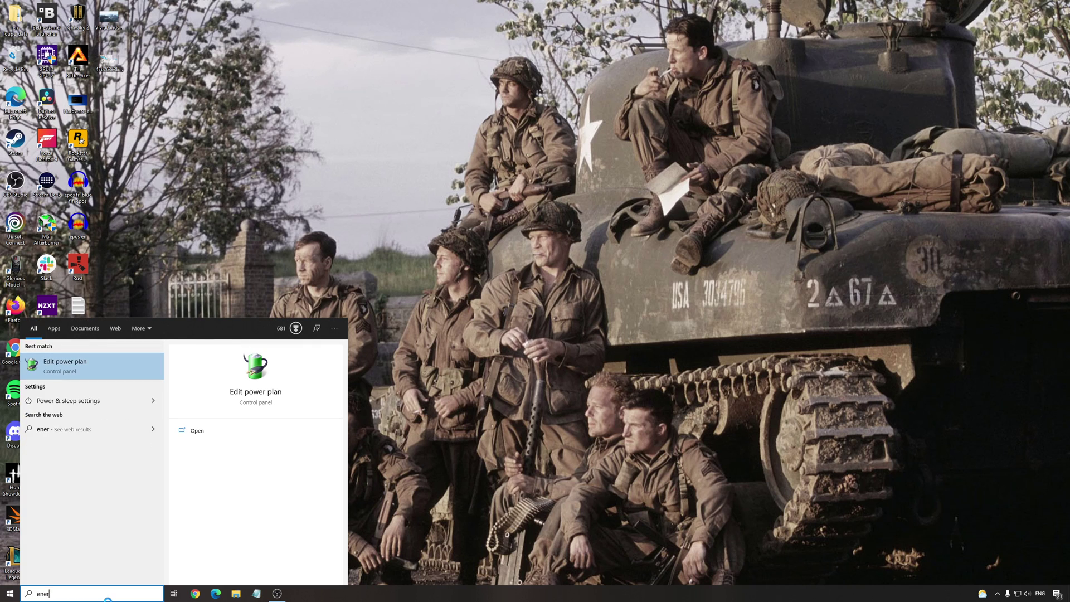
click(95, 366)
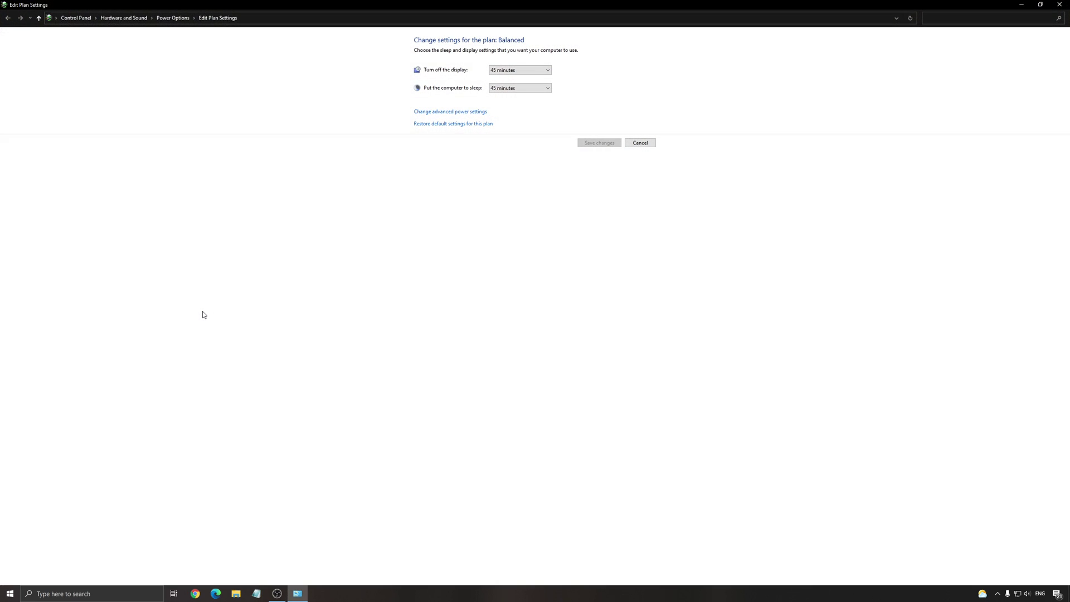
click(174, 18)
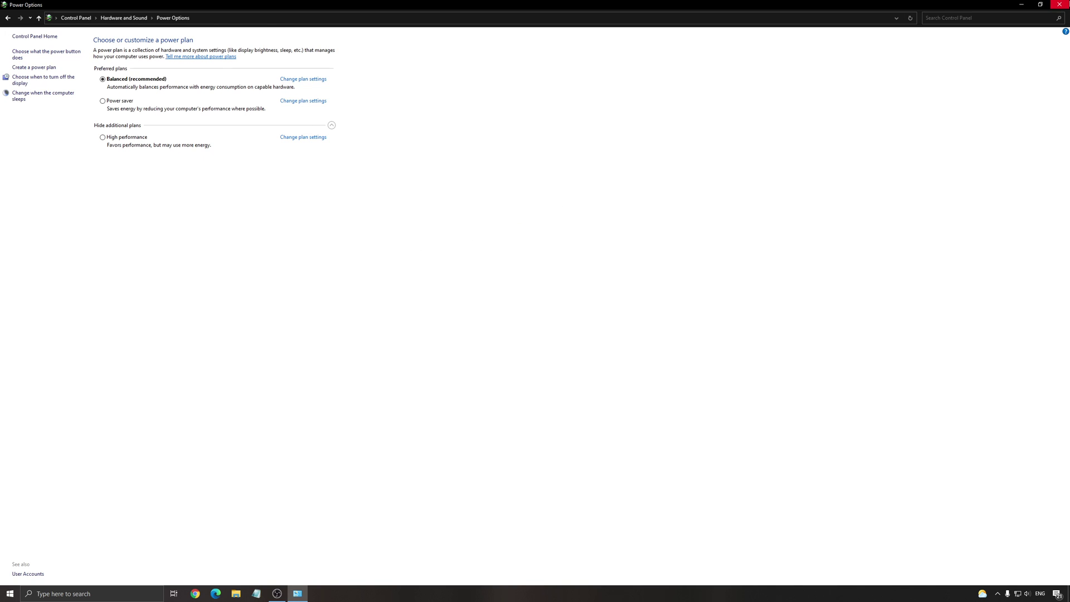
click(1058, 5)
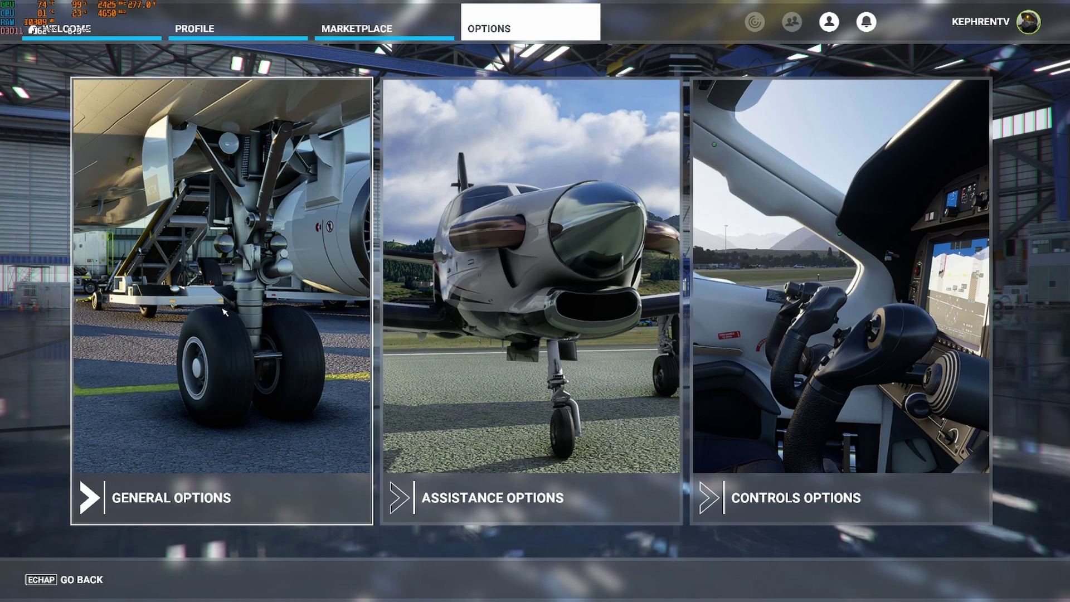
Open the simulator's General Options graphics settings and view the available display modes without changing the selection
click(273, 157)
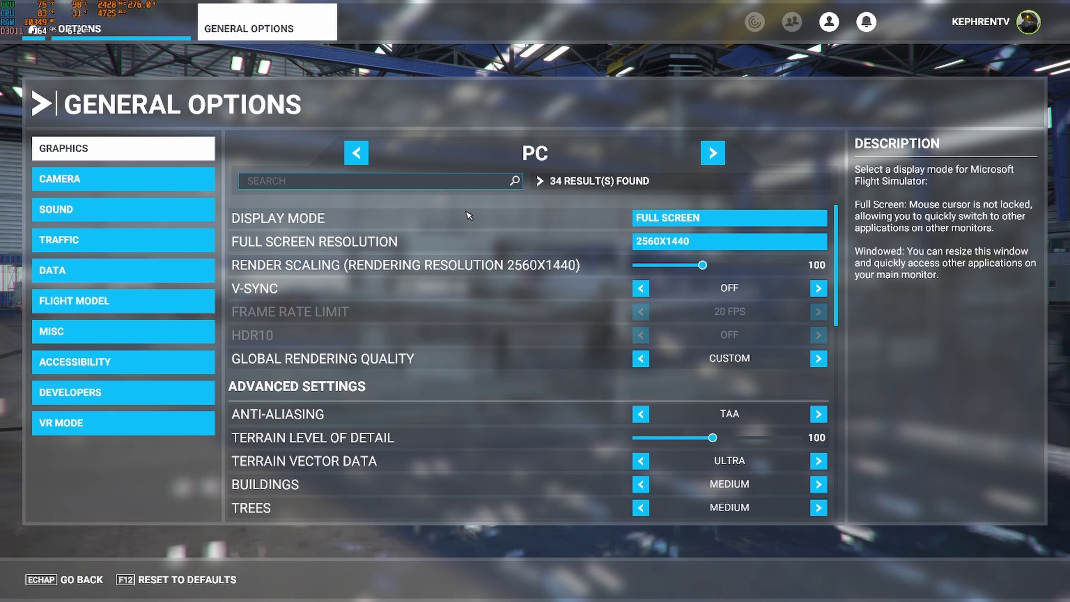
scroll(498, 301, down, 1)
scroll(509, 286, up, 1)
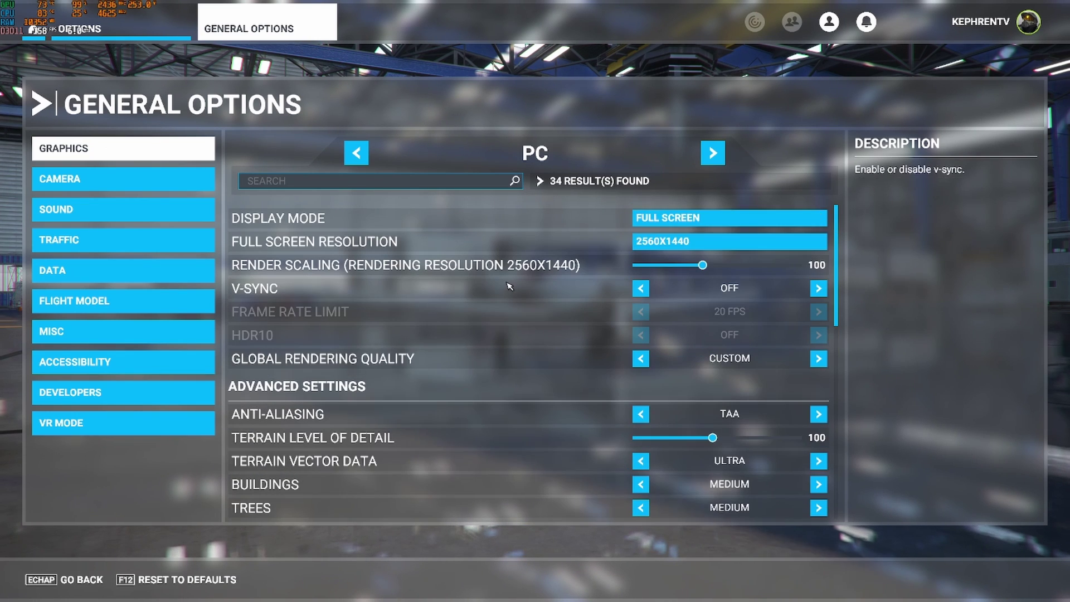
click(645, 220)
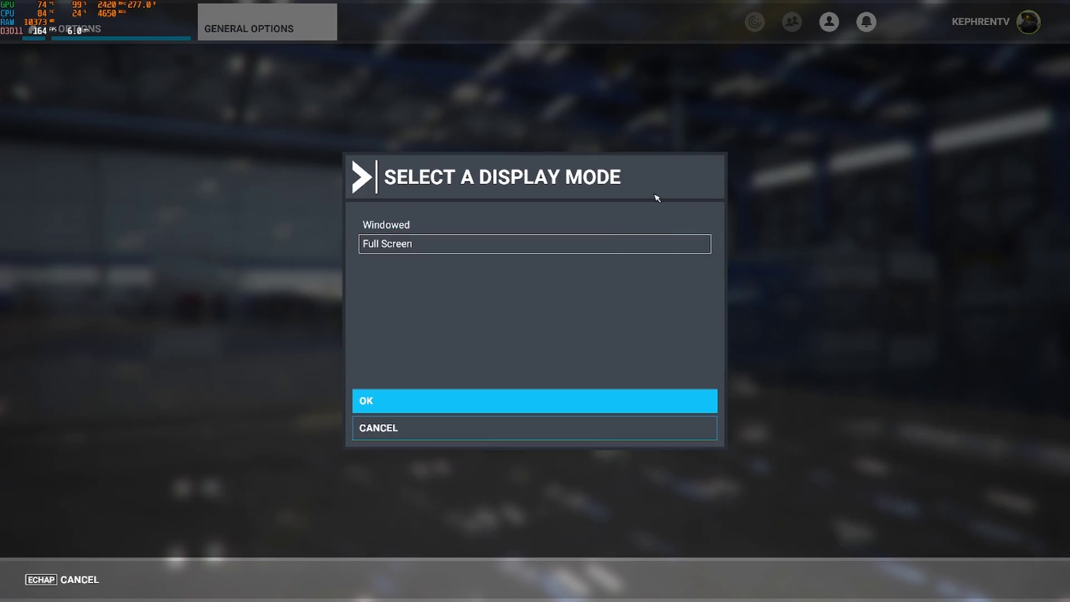
click(400, 430)
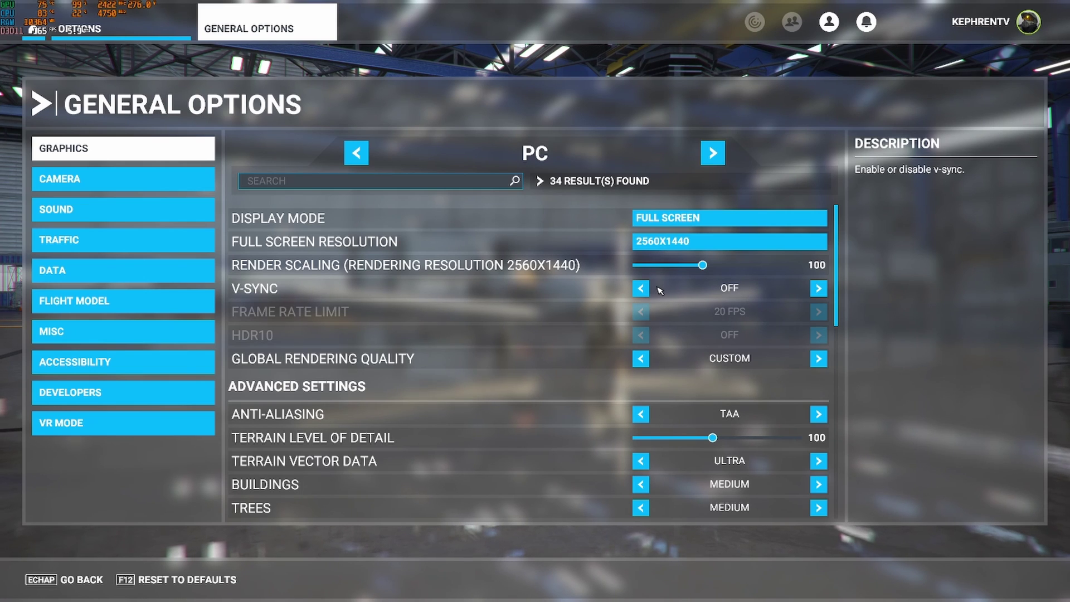
Turn V-Sync on, cycle the frame rate limit through its values to 60 FPS, and turn V-Sync back off
click(818, 288)
click(818, 312)
click(641, 313)
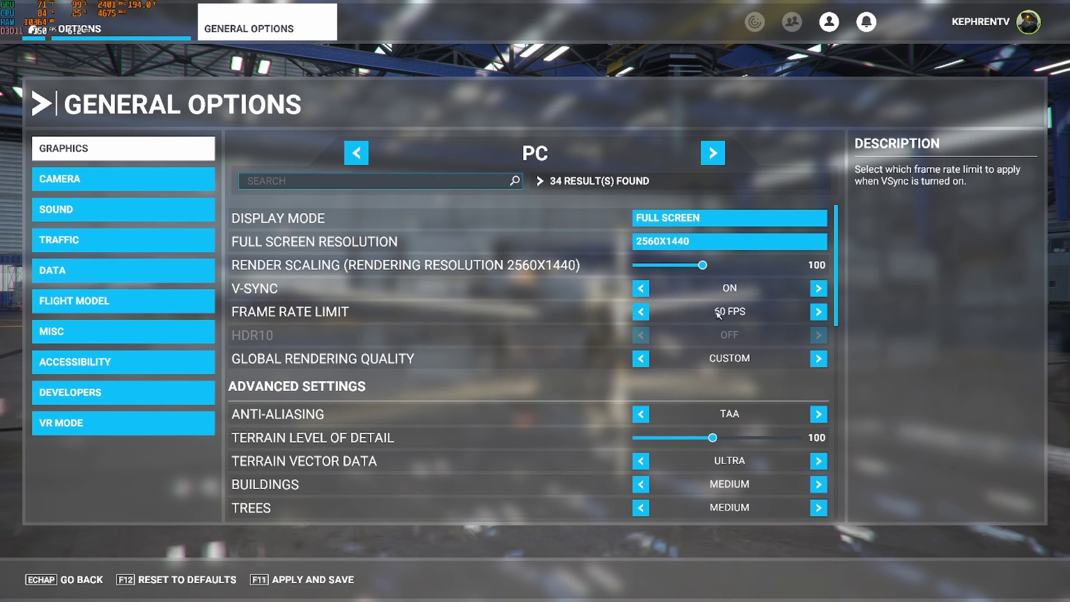
click(641, 313)
click(641, 313)
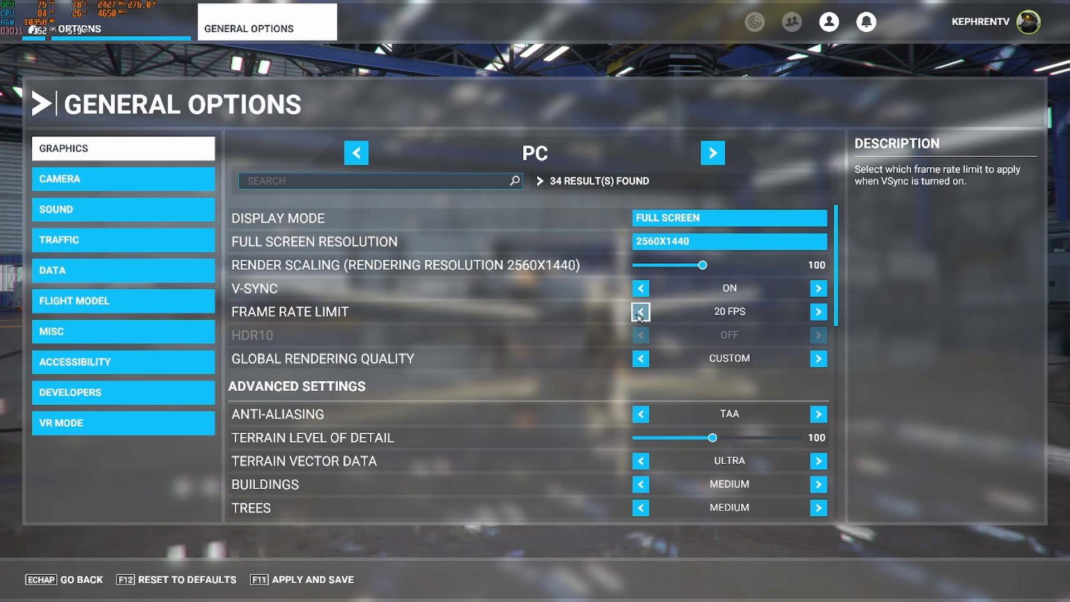
click(641, 313)
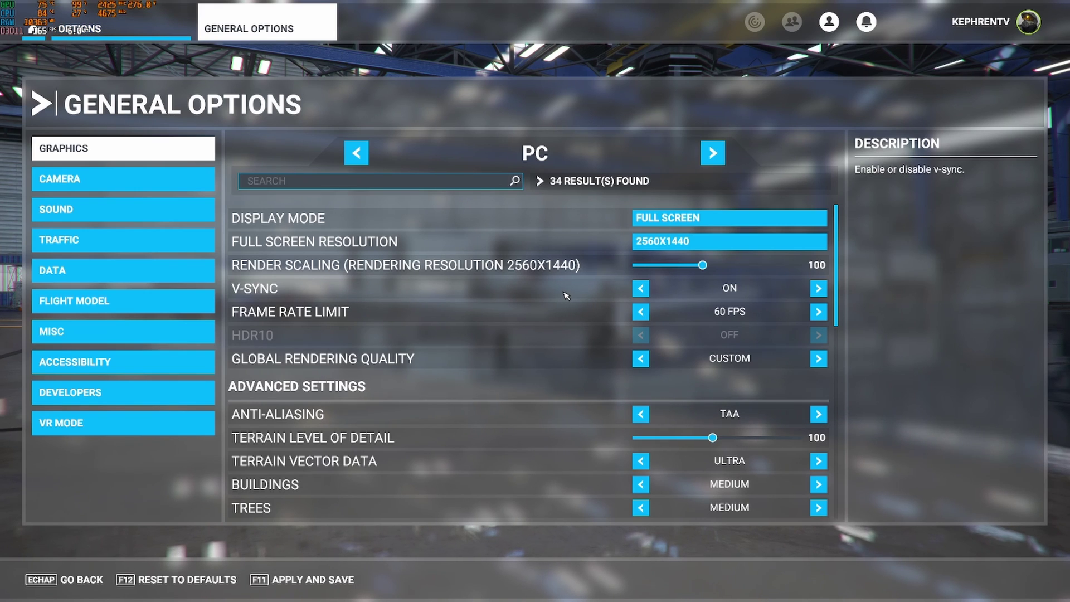
click(640, 288)
Try the alternative anti-aliasing modes, including DLAA, and set anti-aliasing back to TAA
scroll(279, 412, down, 2)
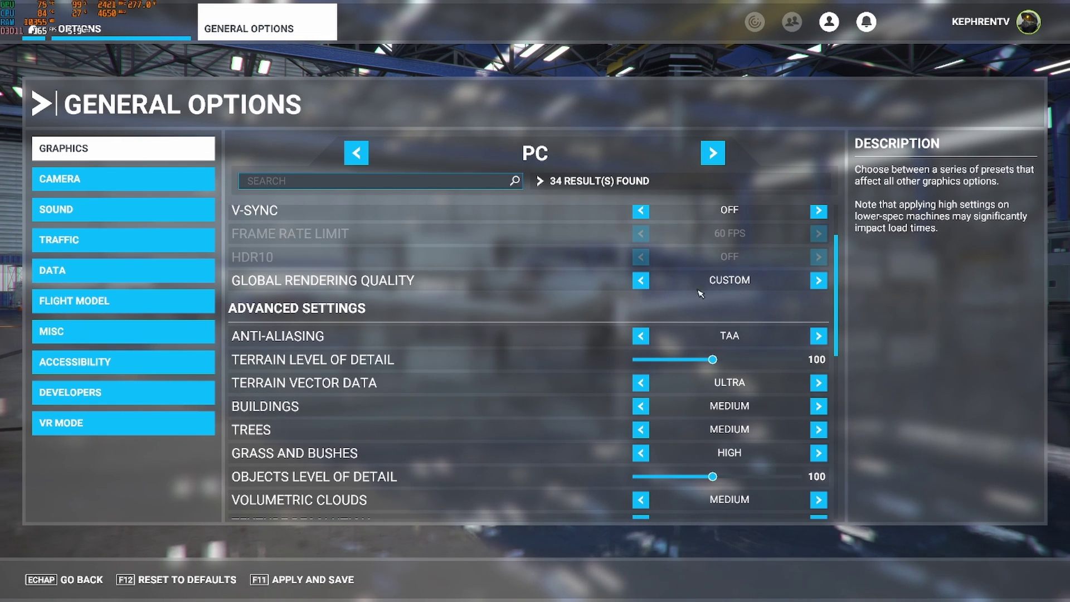
scroll(702, 295, down, 2)
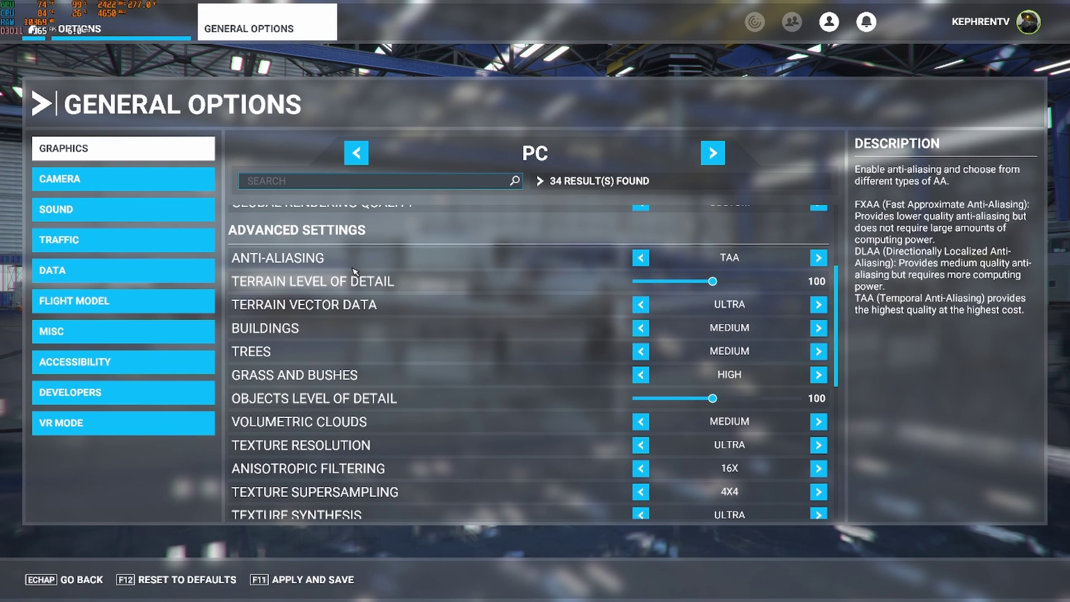
click(640, 257)
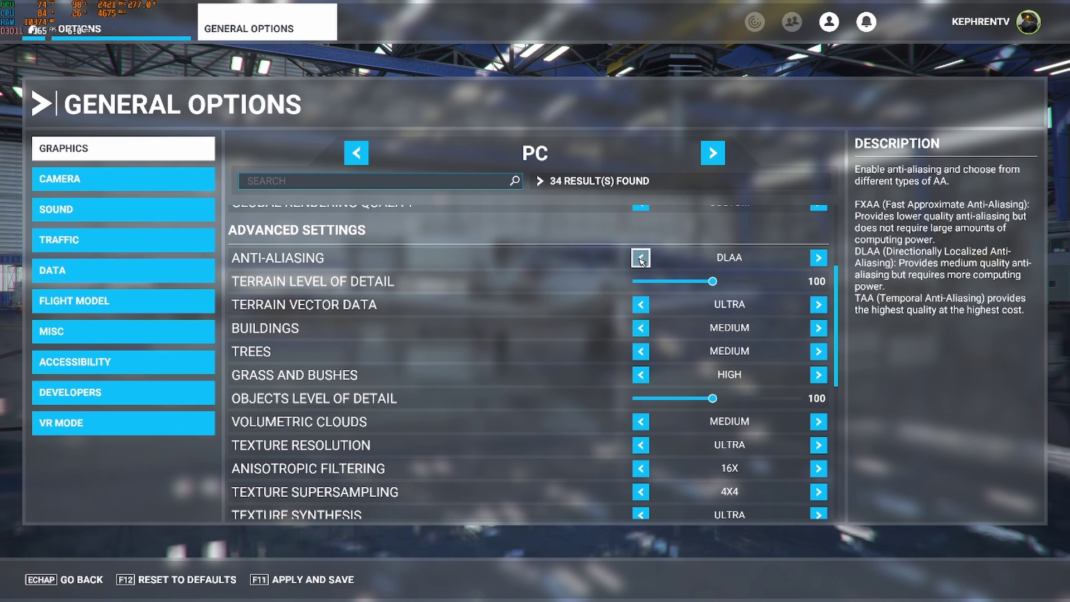
click(640, 258)
click(818, 258)
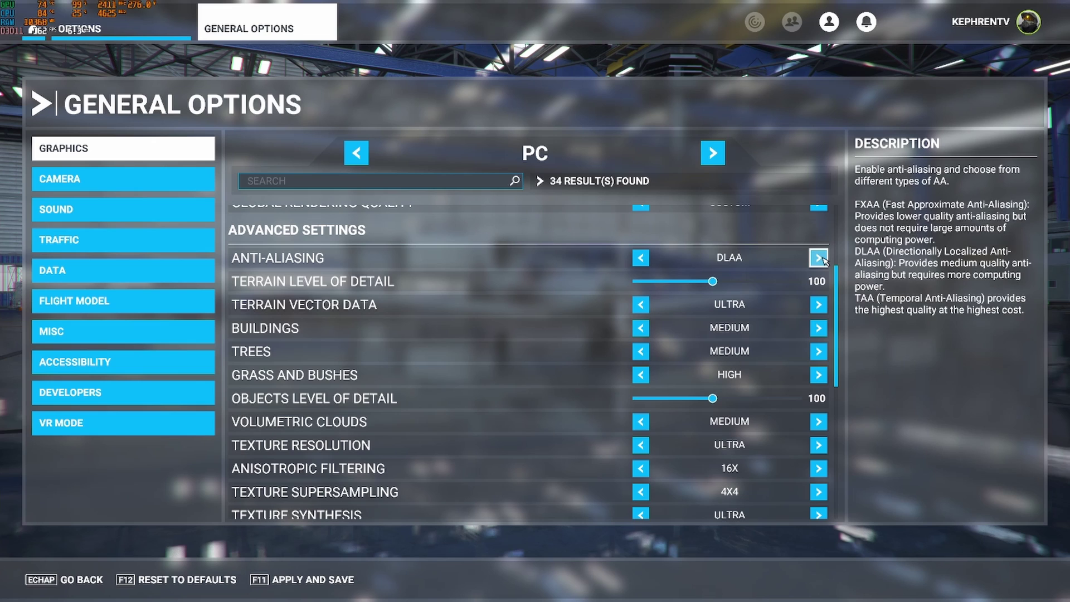
click(818, 258)
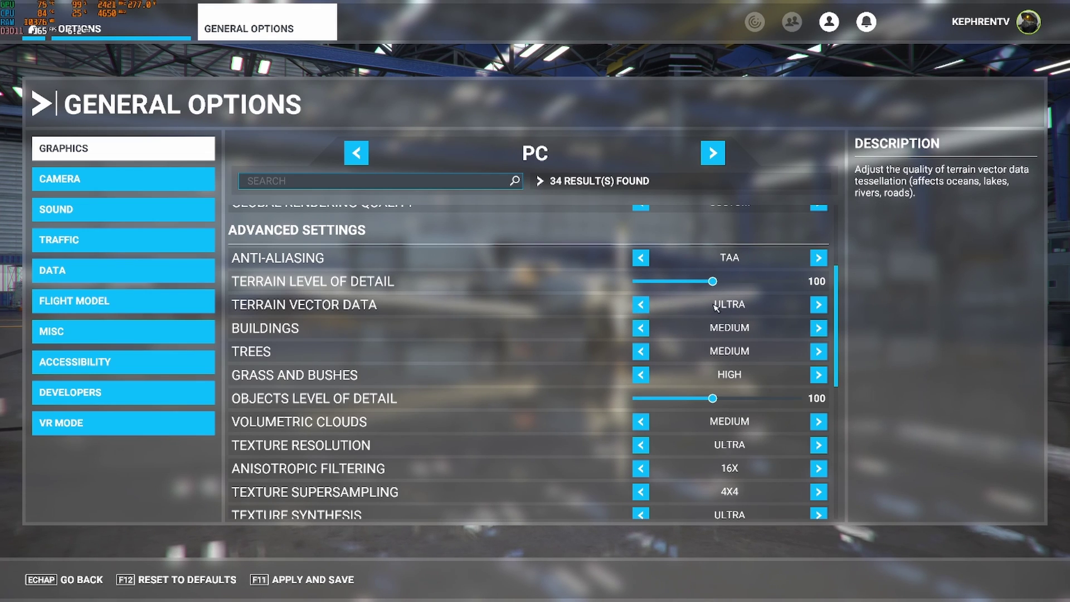
Try the Low quality level for buildings and trees, and return both settings to Medium
scroll(607, 349, down, 2)
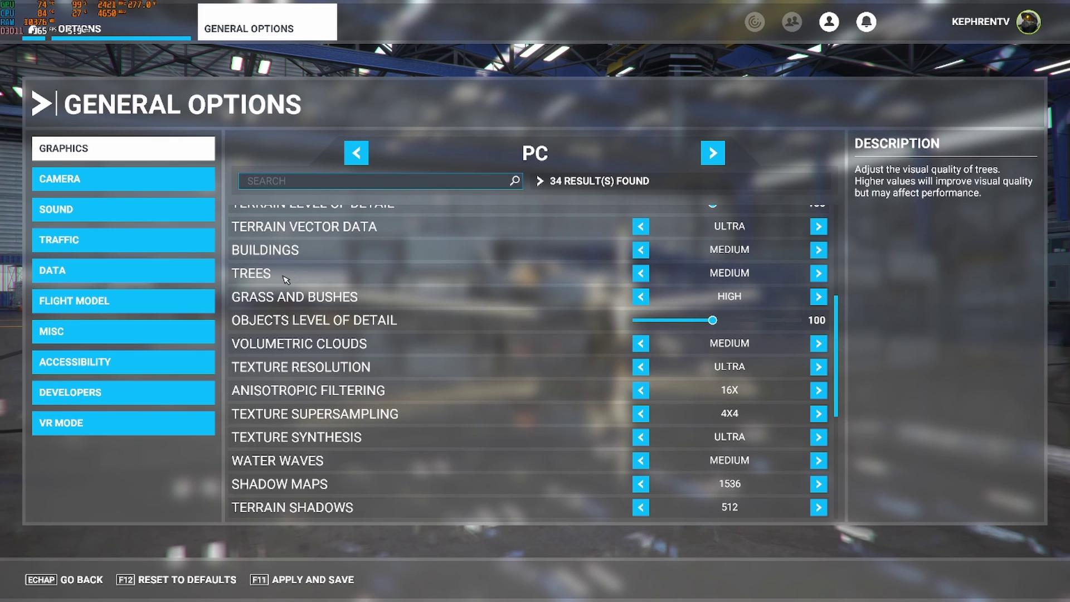
click(641, 249)
click(641, 273)
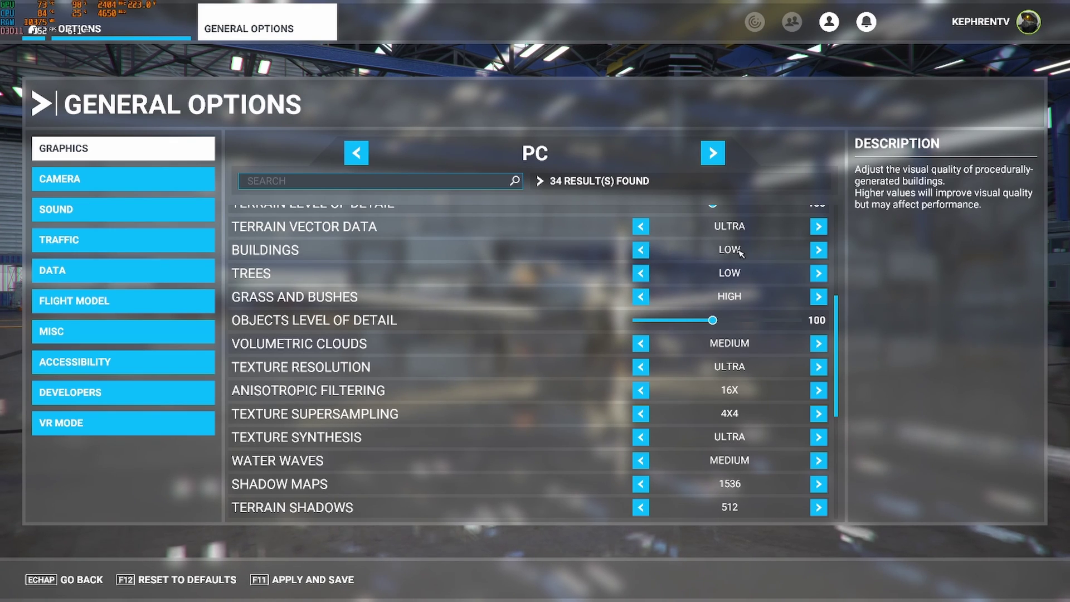
click(818, 250)
click(818, 250)
click(640, 250)
click(818, 272)
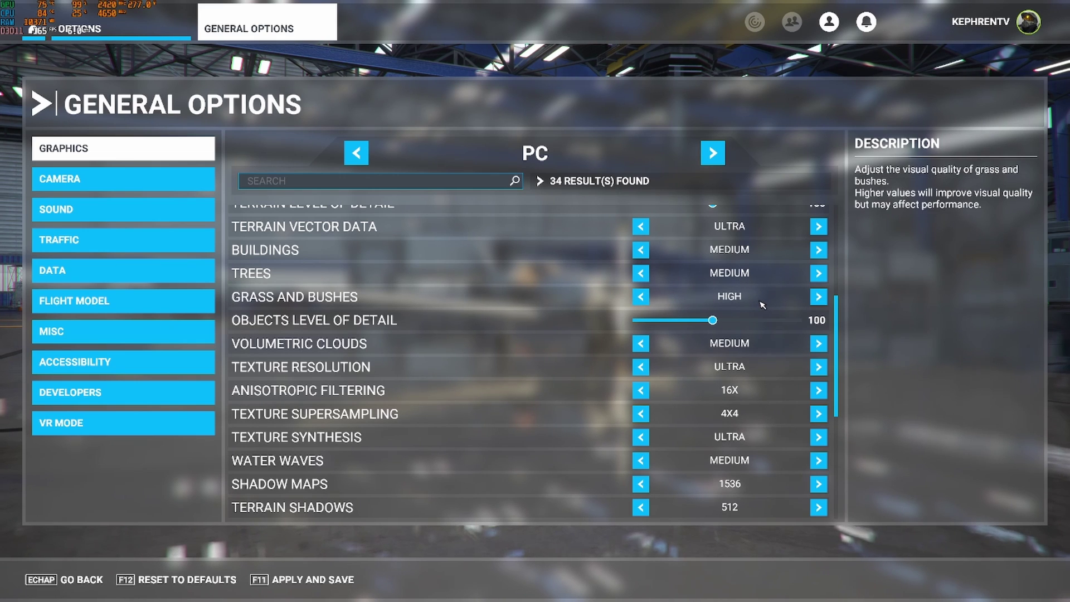
Try the Ultra quality level for grass and bushes, and return the setting to High
click(640, 296)
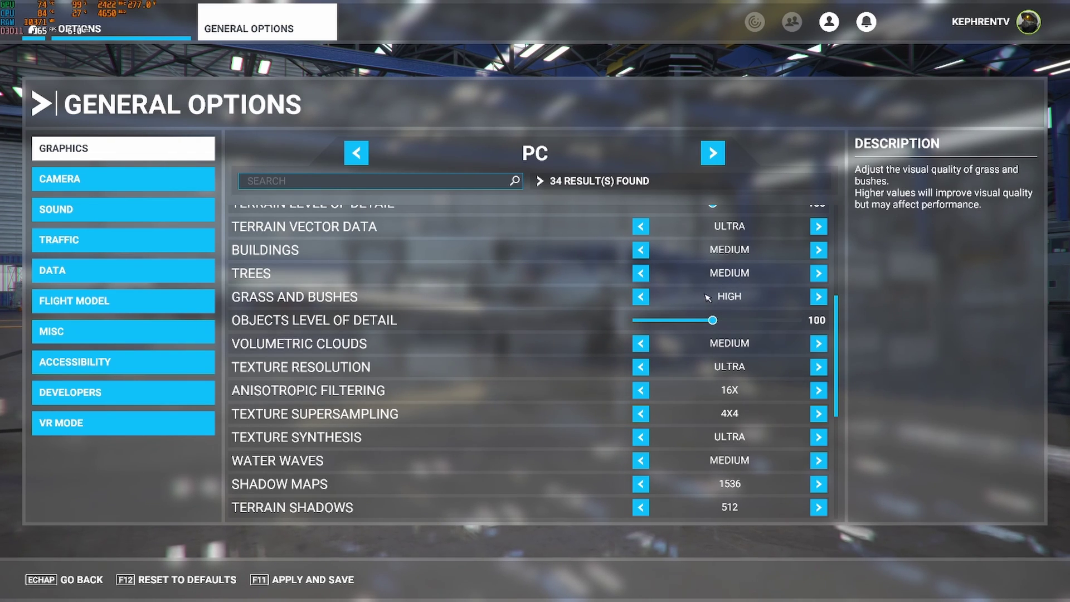
click(818, 297)
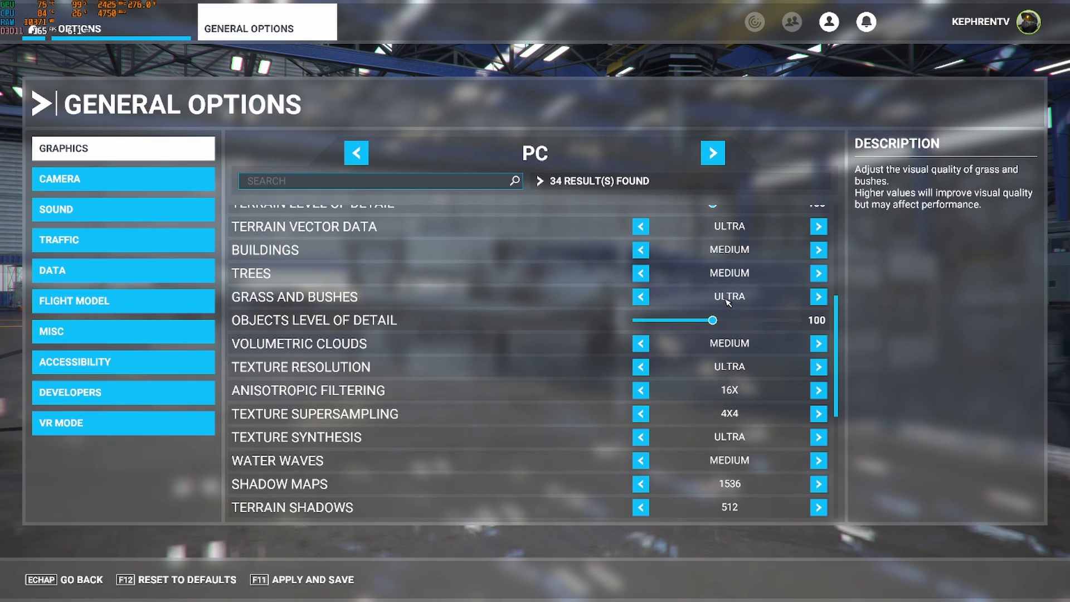
click(641, 296)
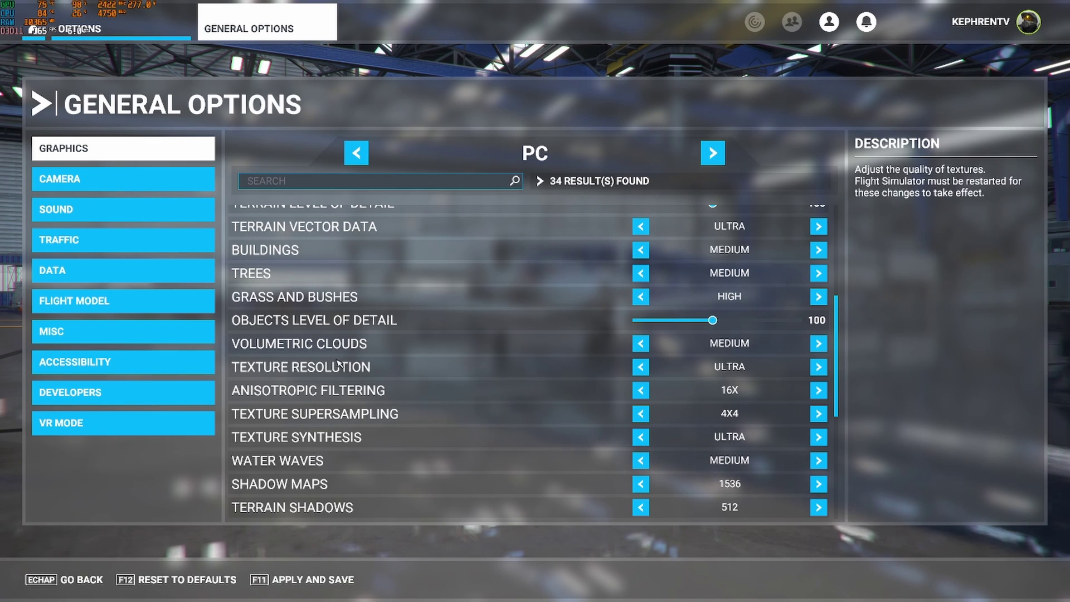
Review the objects level of detail, volumetric clouds, texture resolution and anisotropic filtering settings
scroll(393, 404, up, 2)
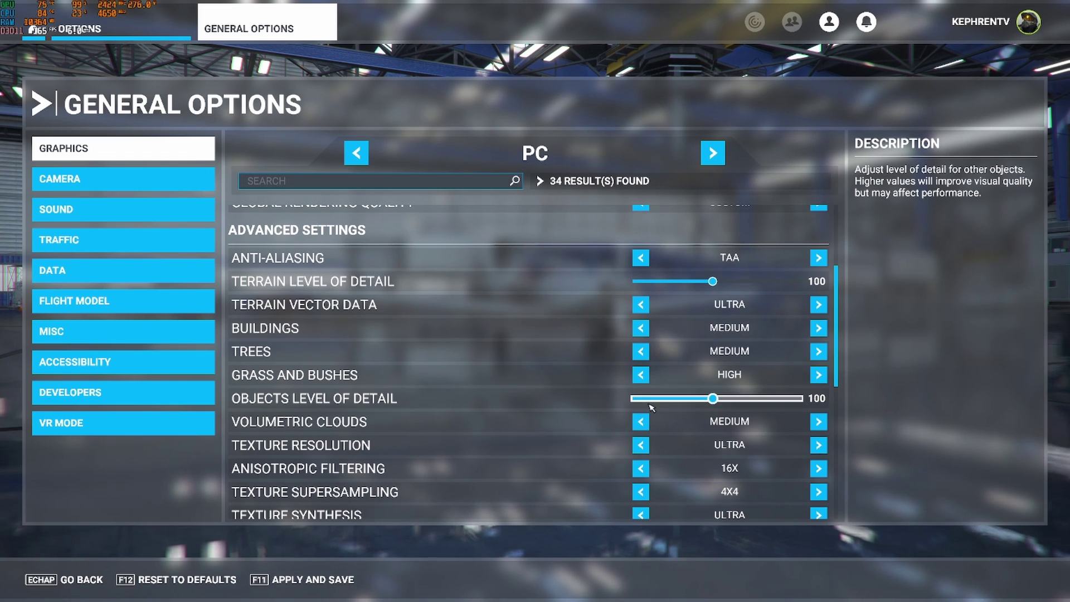
scroll(492, 395, down, 3)
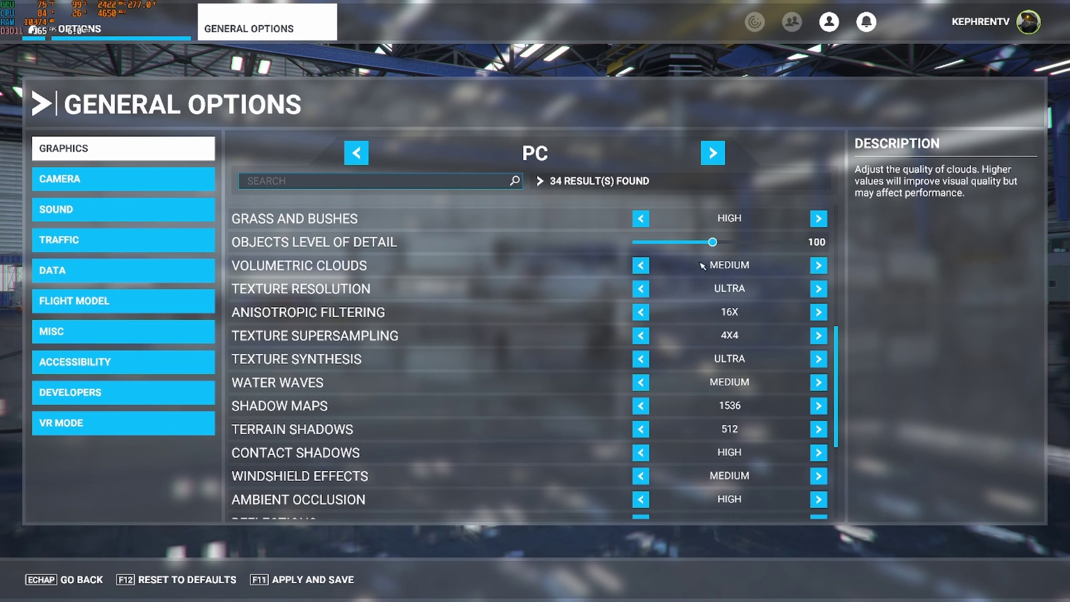
scroll(592, 252, up, 2)
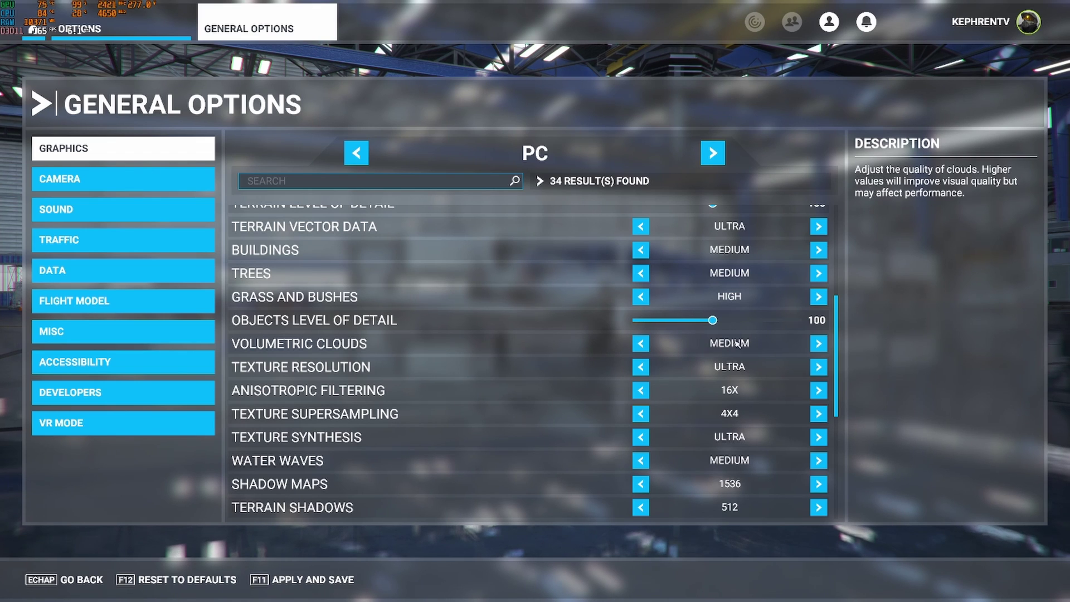
scroll(641, 356, down, 2)
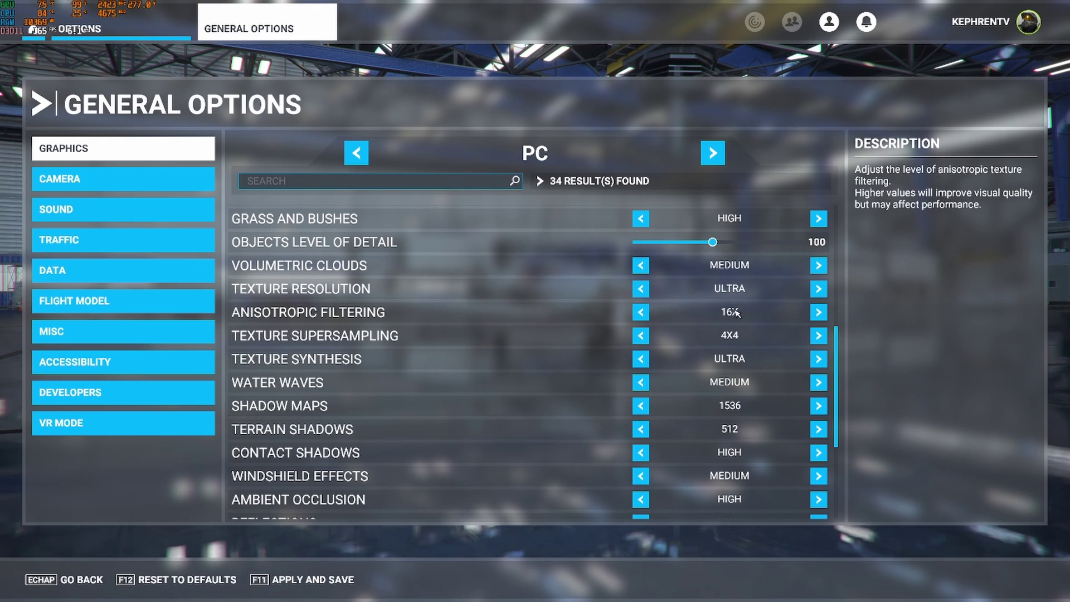
Try texture resolution down to Low and anisotropic filtering down to 4X, and return them to Ultra and 16X
click(640, 288)
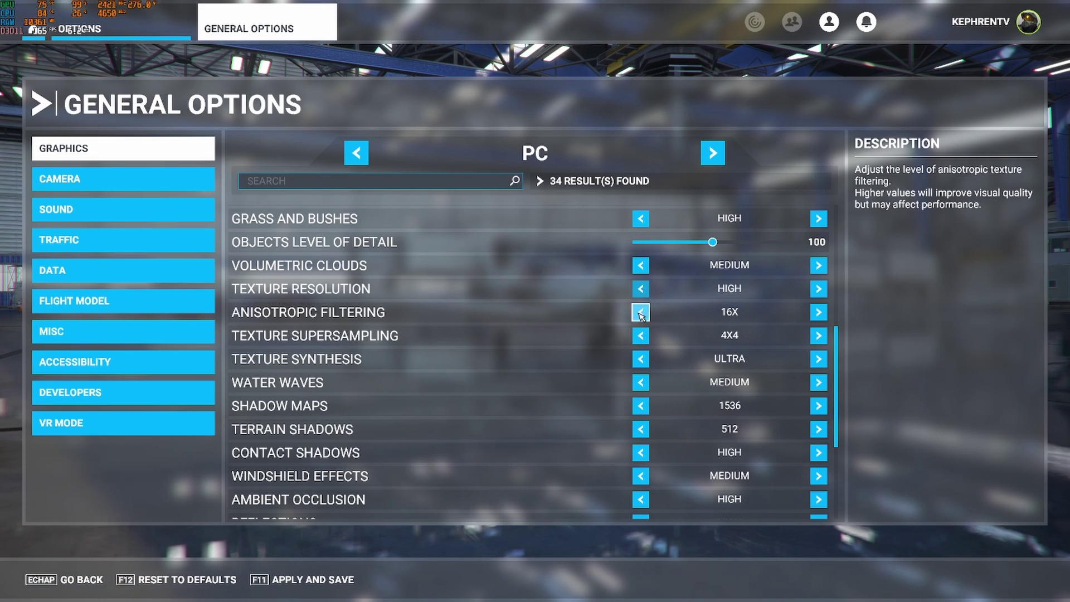
click(640, 312)
click(640, 288)
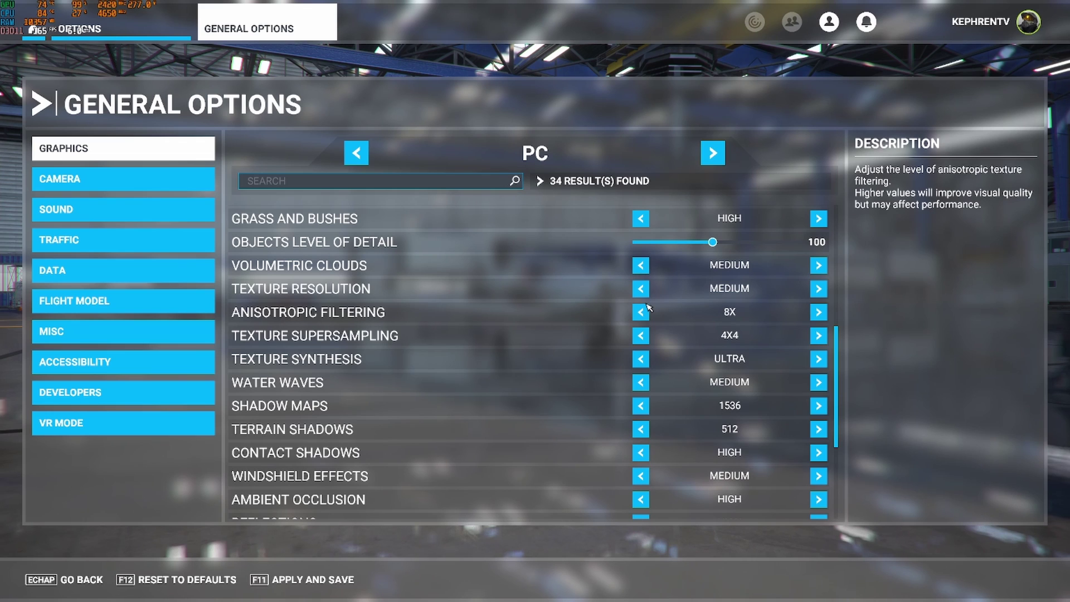
click(641, 312)
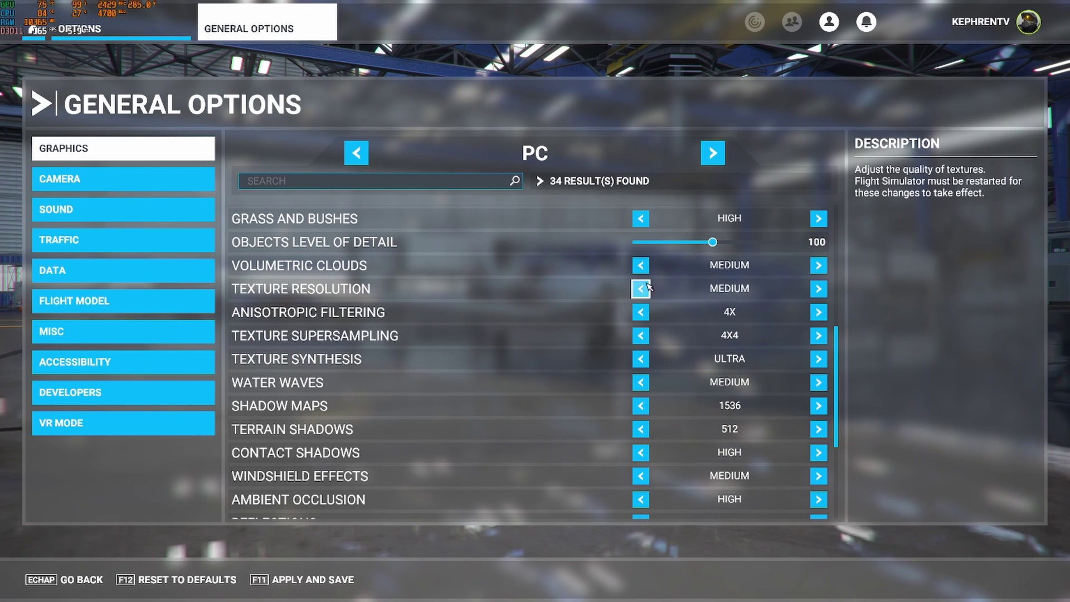
click(640, 288)
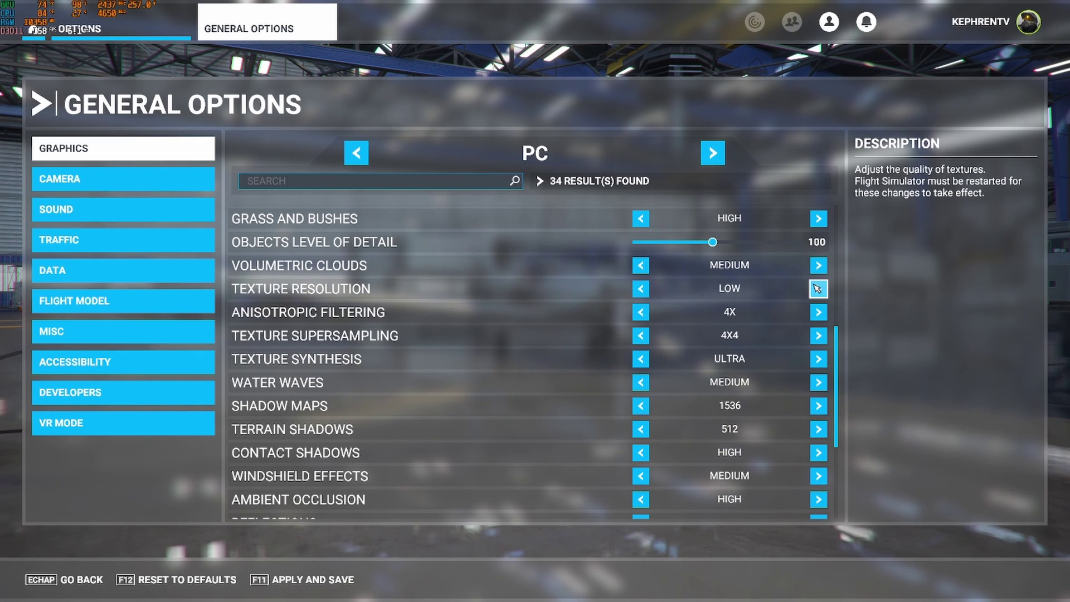
click(818, 289)
click(818, 289)
click(818, 289)
click(818, 312)
click(818, 312)
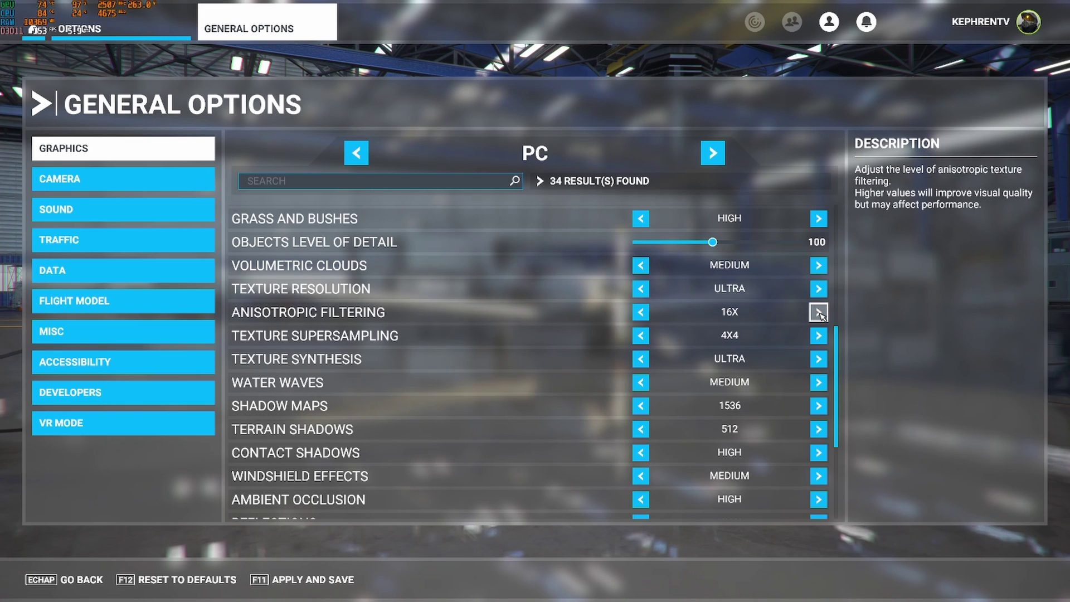
click(818, 312)
click(641, 312)
Try switching texture supersampling off, and return the setting to 4X4
scroll(641, 312, down, 3)
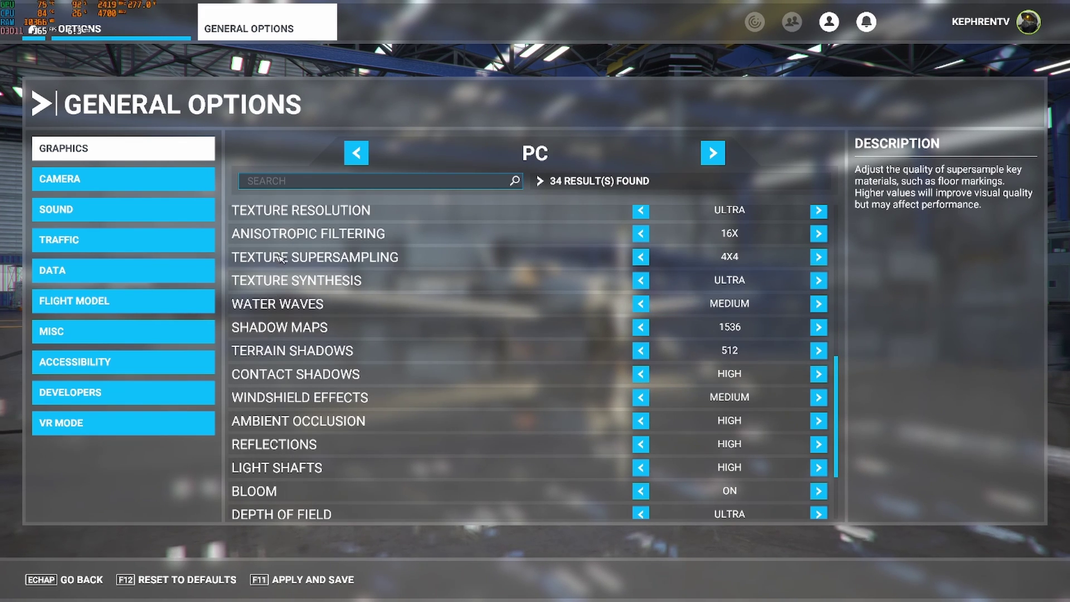
click(823, 259)
click(818, 258)
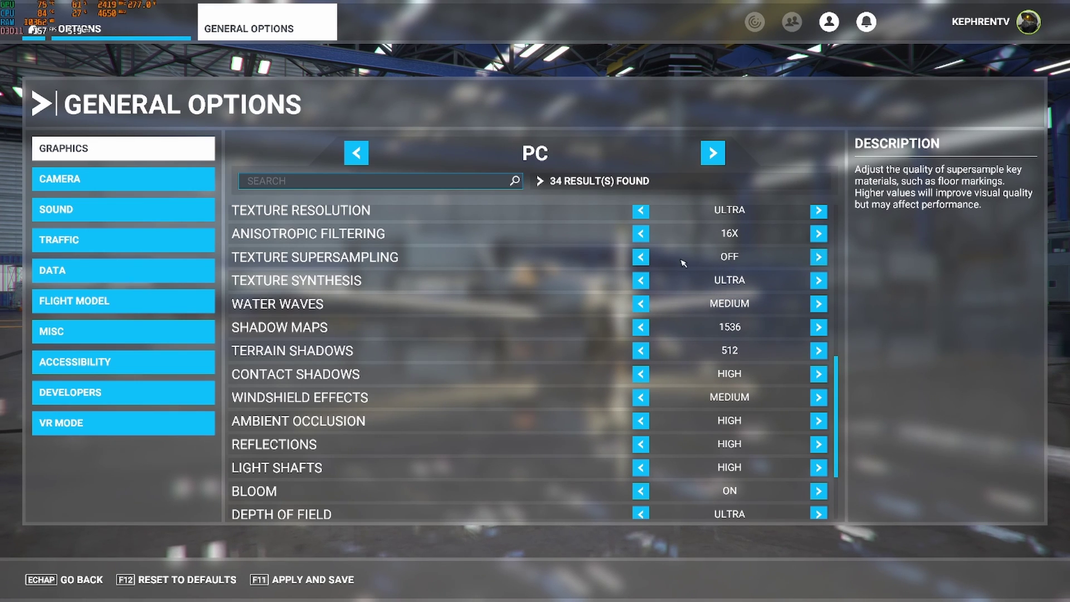
click(817, 257)
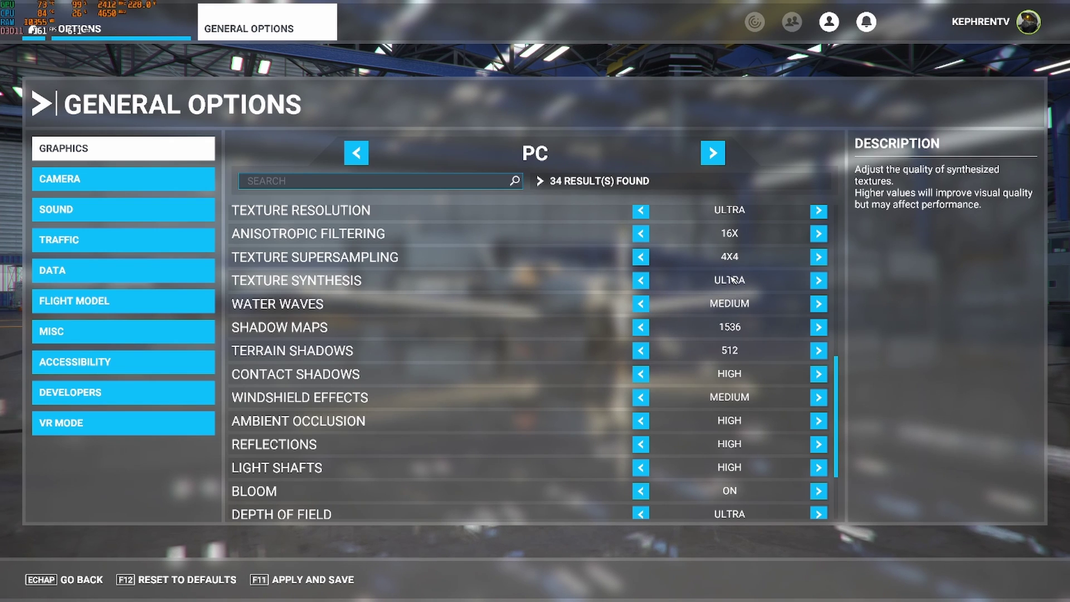
Try the High quality level for water waves, and return the setting to Medium
scroll(513, 307, down, 2)
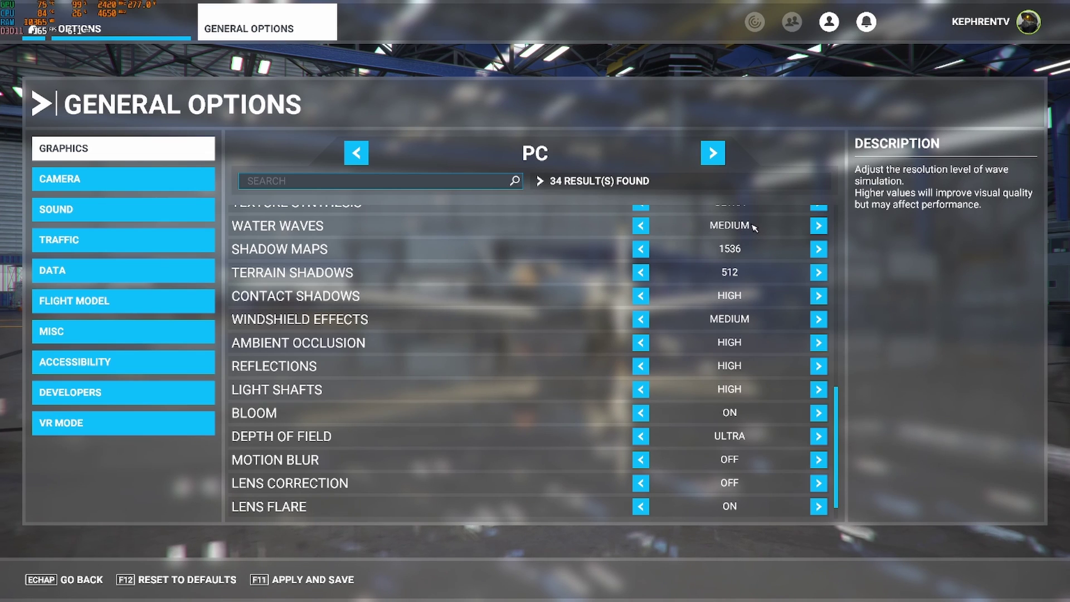
scroll(753, 227, up, 2)
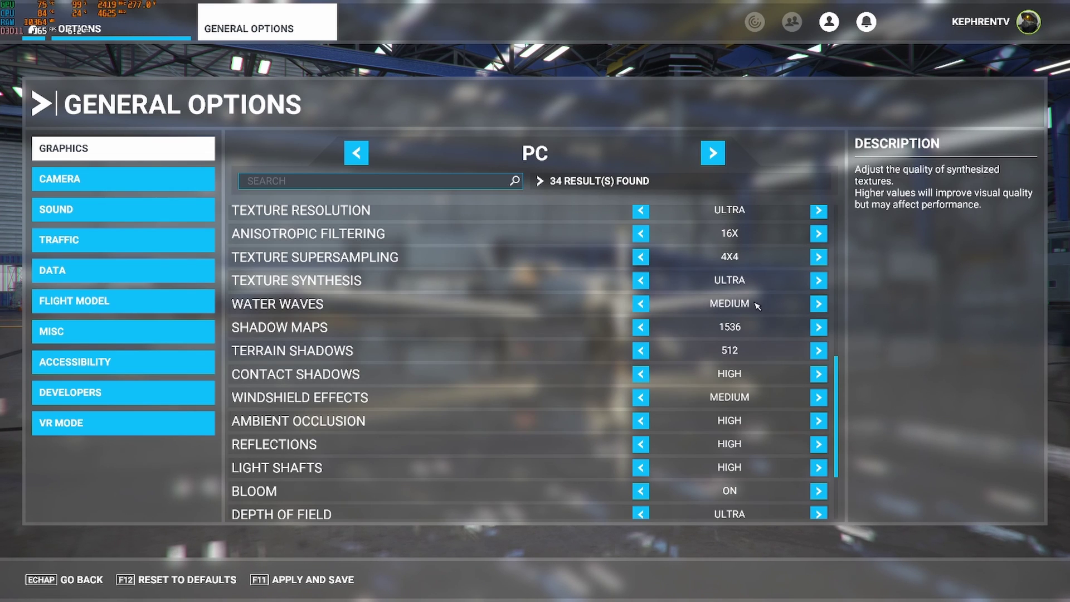
click(828, 305)
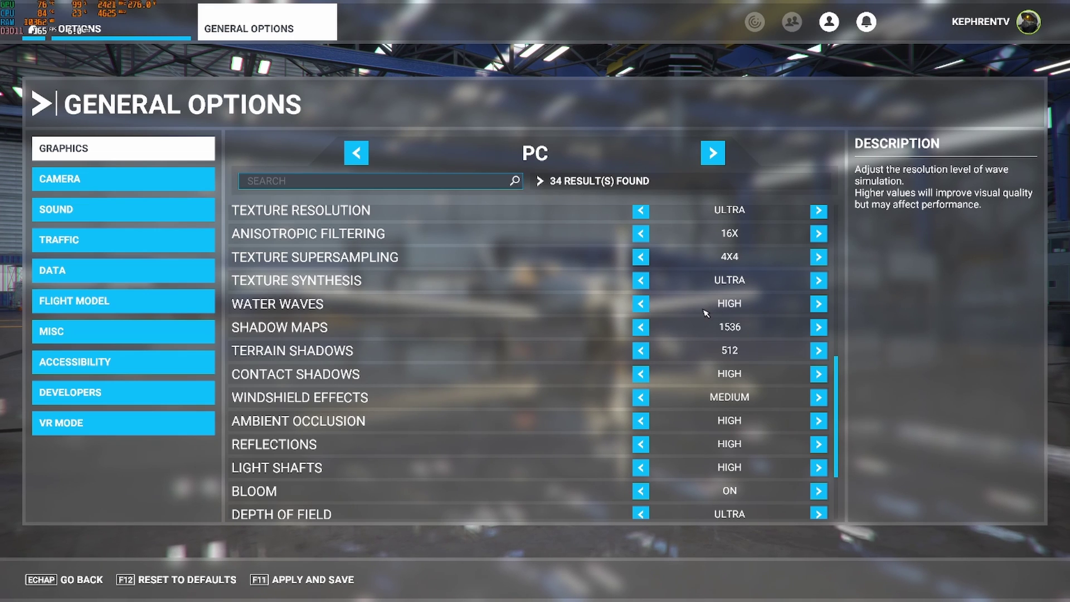
key(Left)
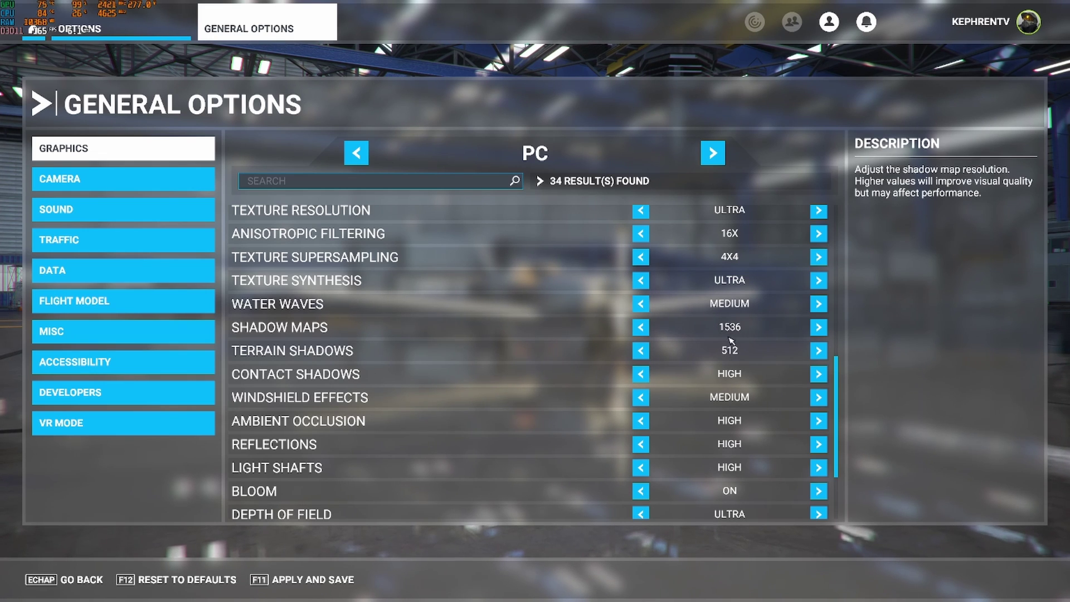
Try lowering the shadow maps resolution to 1024 and 768, and return it to 1536
click(641, 330)
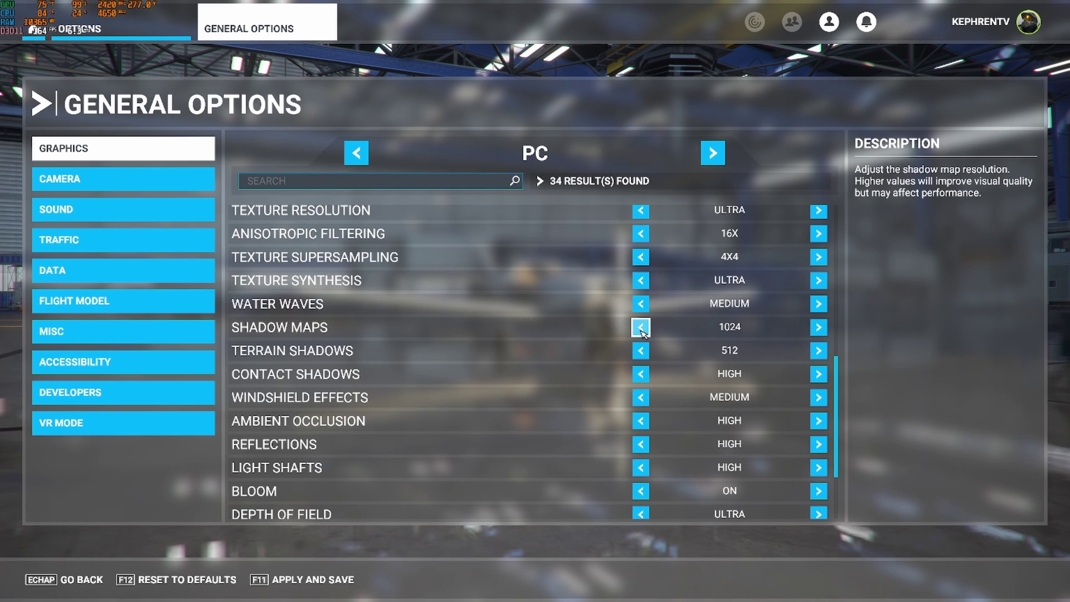
click(643, 332)
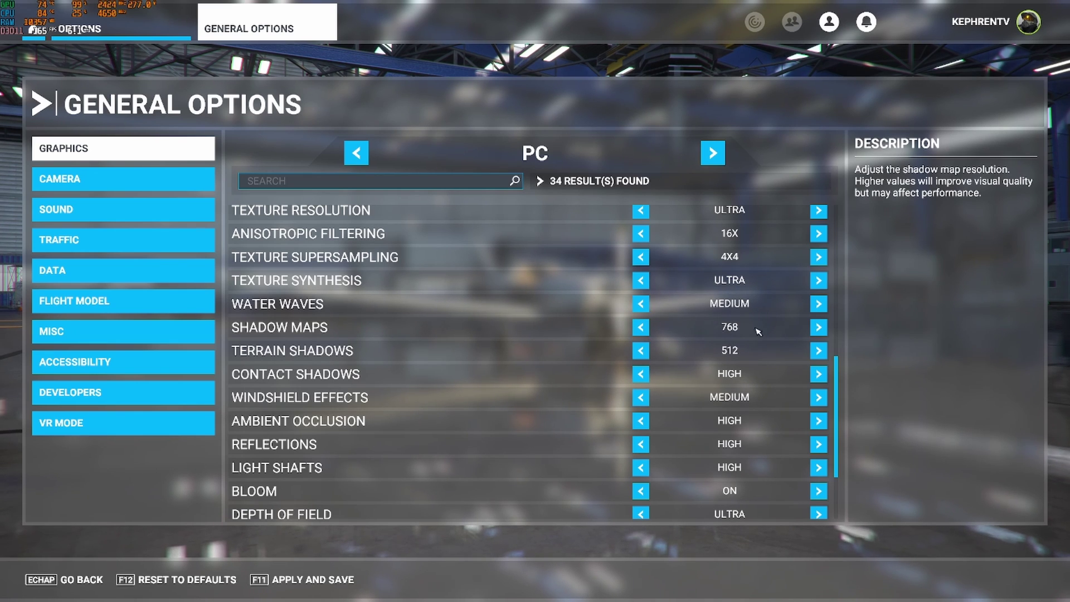
click(817, 328)
click(817, 328)
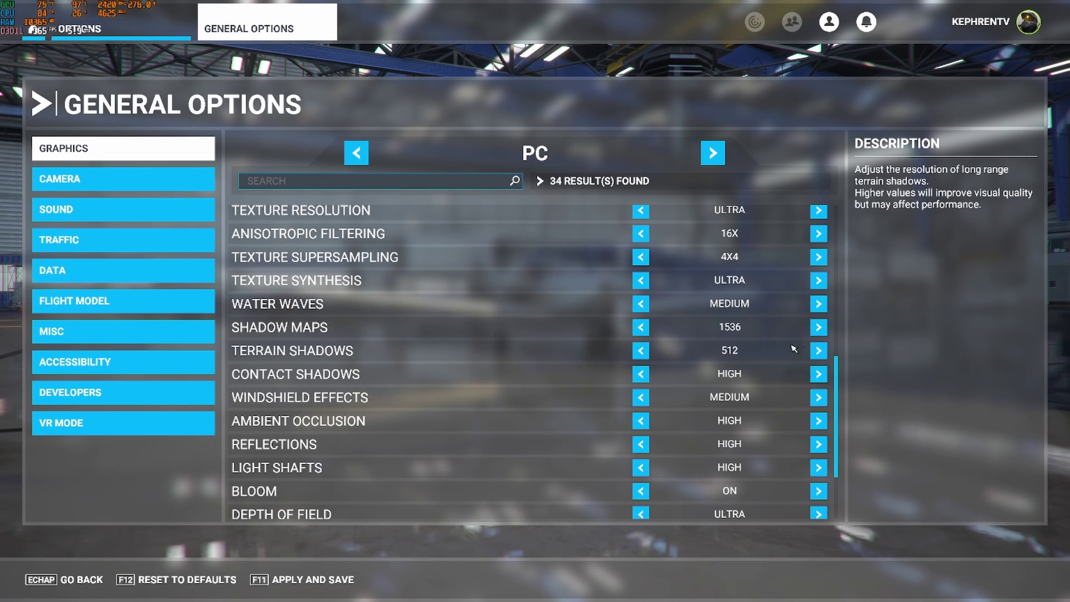
Try terrain shadows at 2048 and at 256, and return the setting to 512
click(818, 350)
click(818, 350)
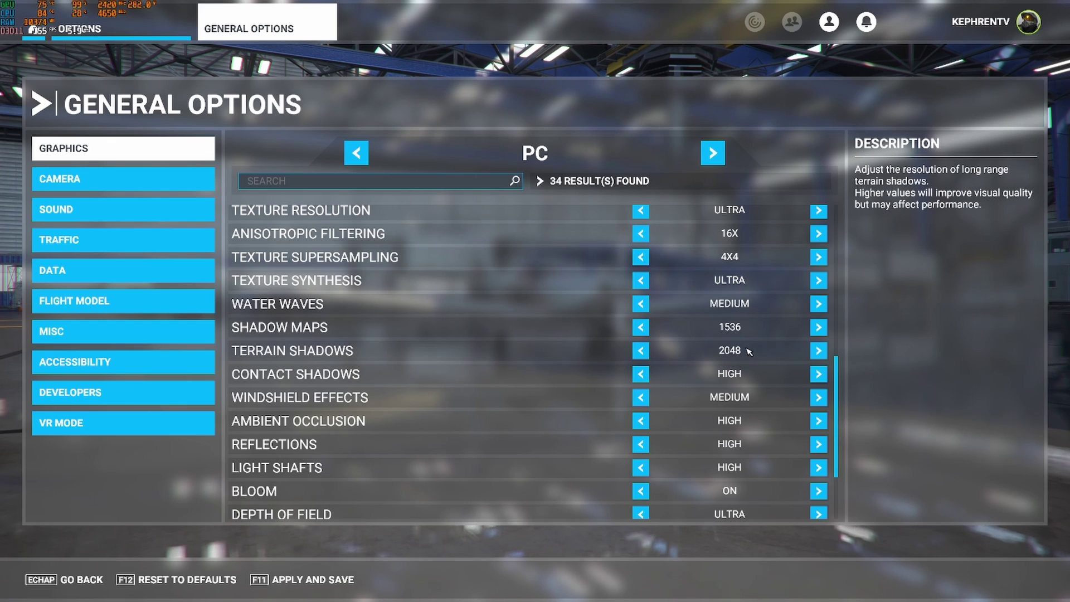
click(641, 350)
click(641, 350)
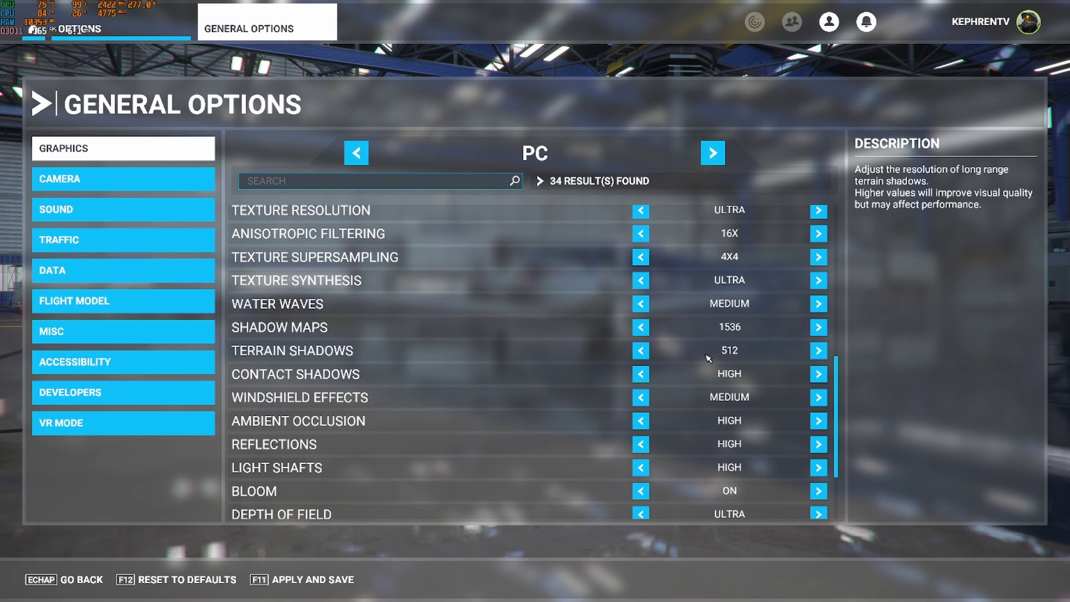
click(640, 350)
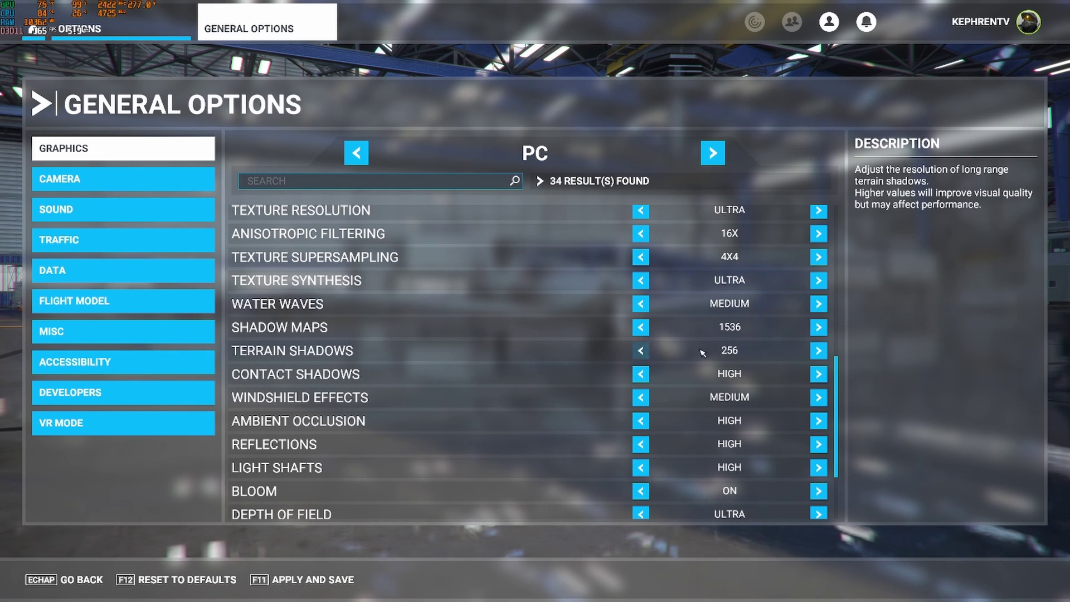
click(818, 350)
Try higher levels and the Low level for windshield effects, and return the setting to Medium
scroll(436, 382, down, 3)
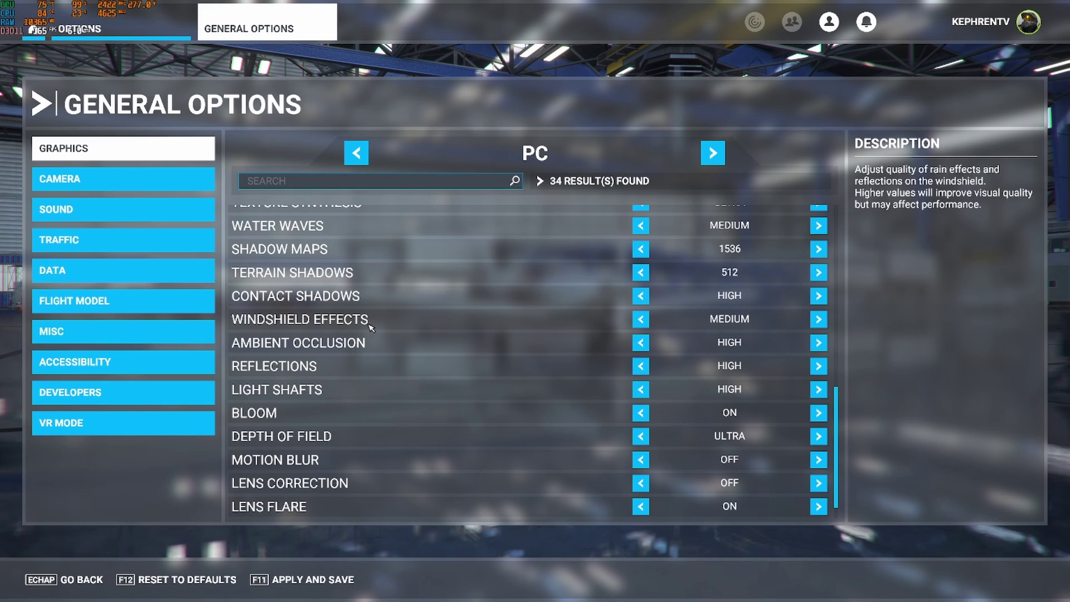
click(818, 319)
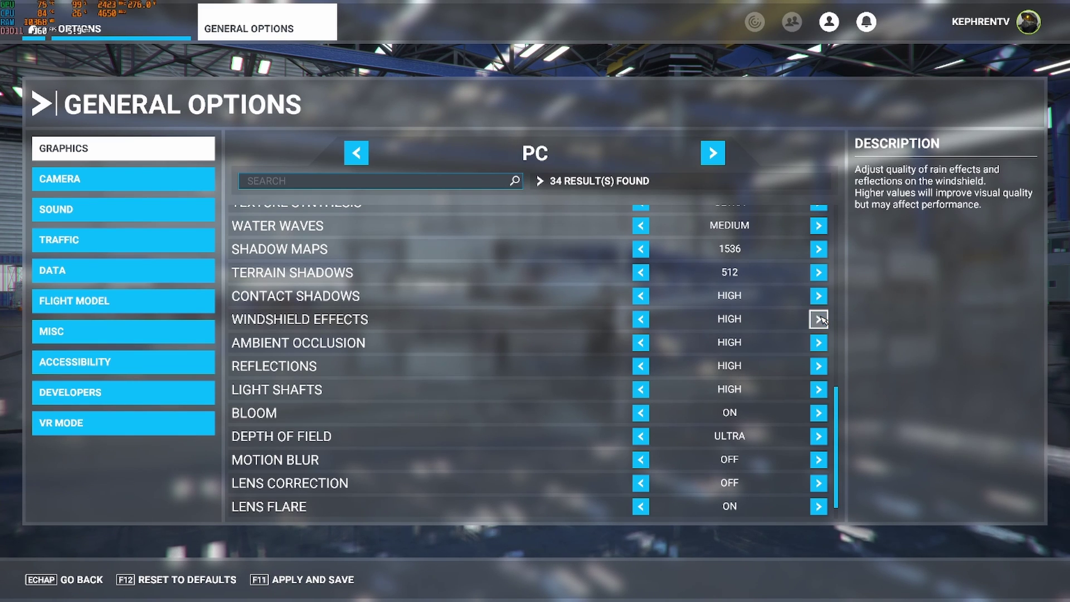
click(818, 318)
click(640, 319)
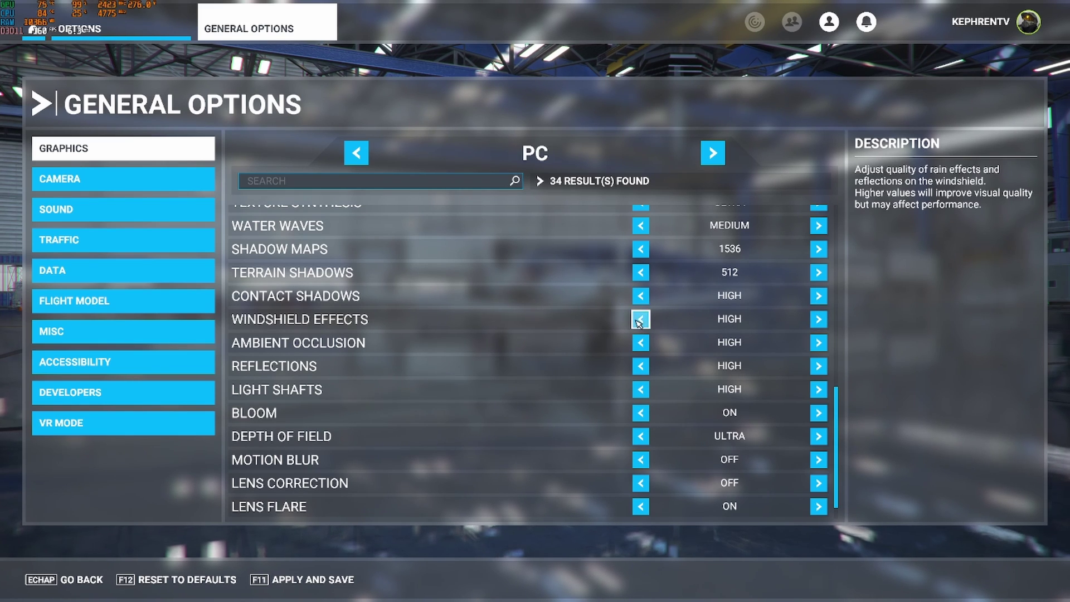
click(641, 319)
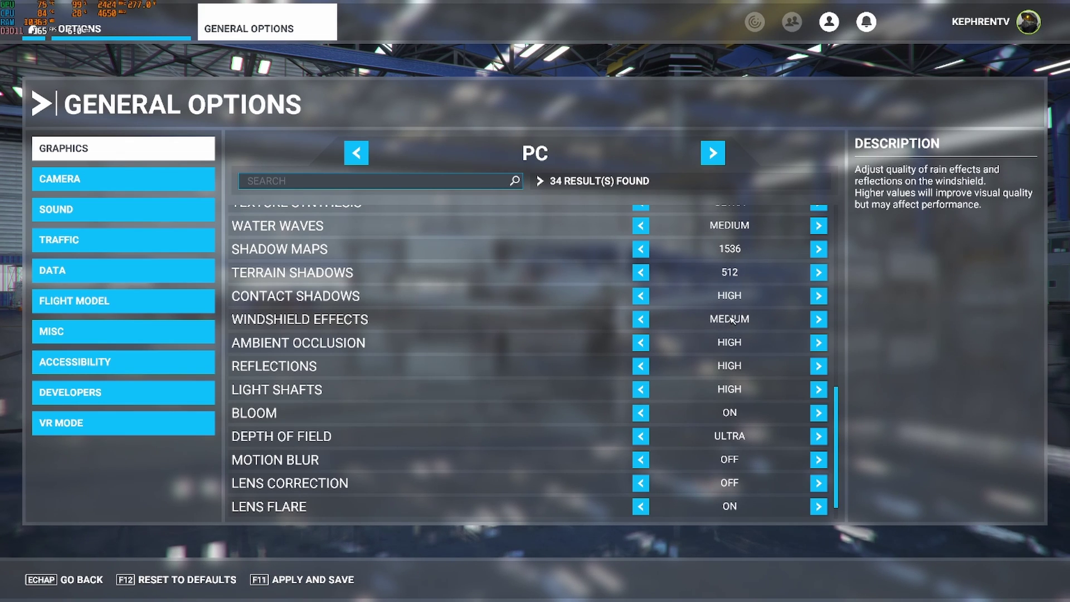
click(640, 319)
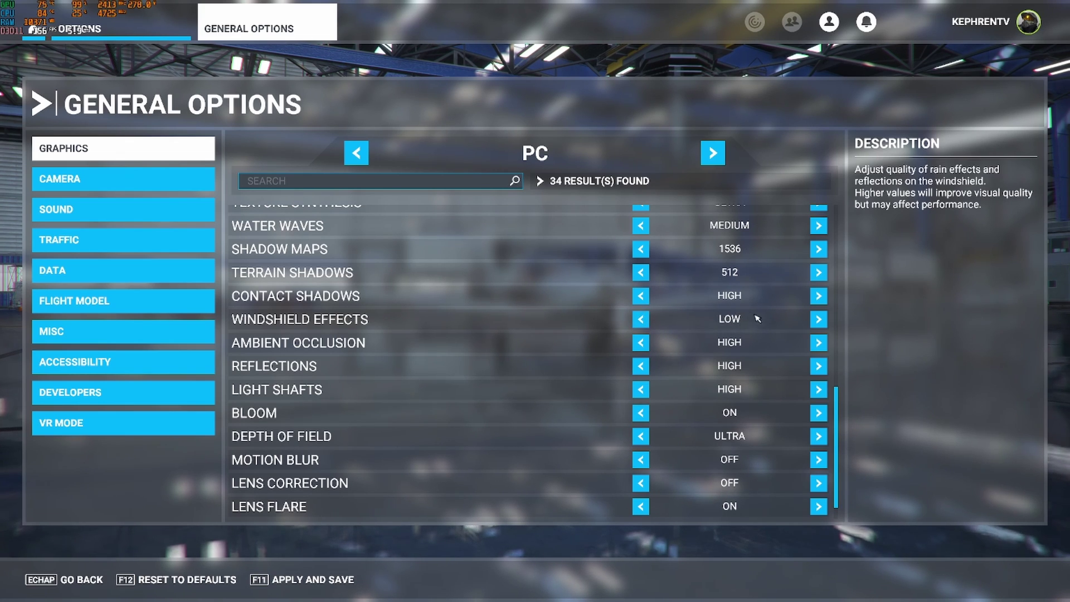
click(818, 319)
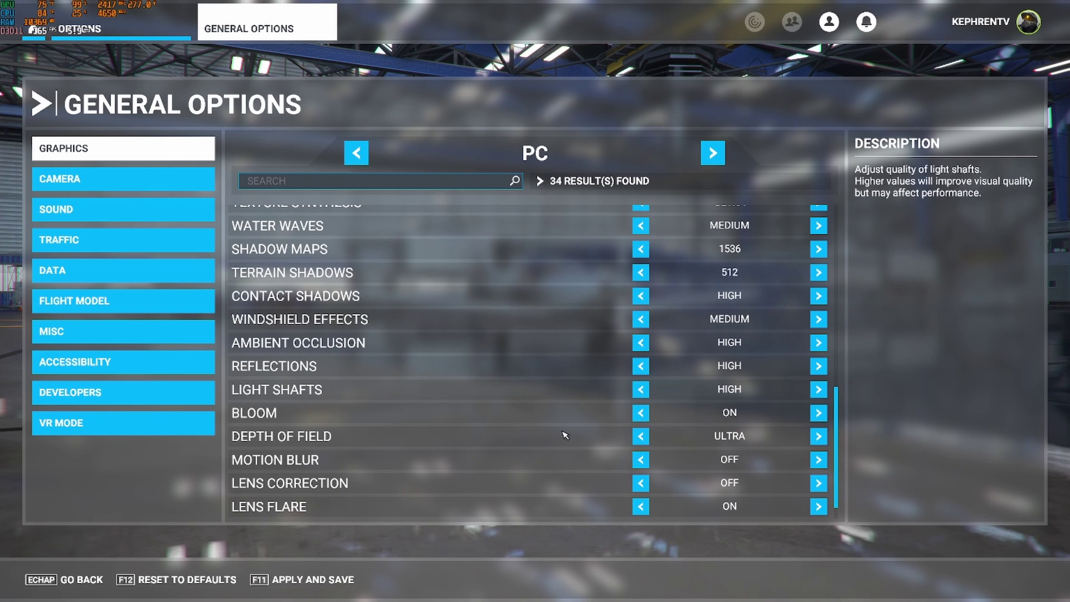
Try lowering the depth of field quality through Low, and return the setting to Ultra
scroll(535, 446, down, 1)
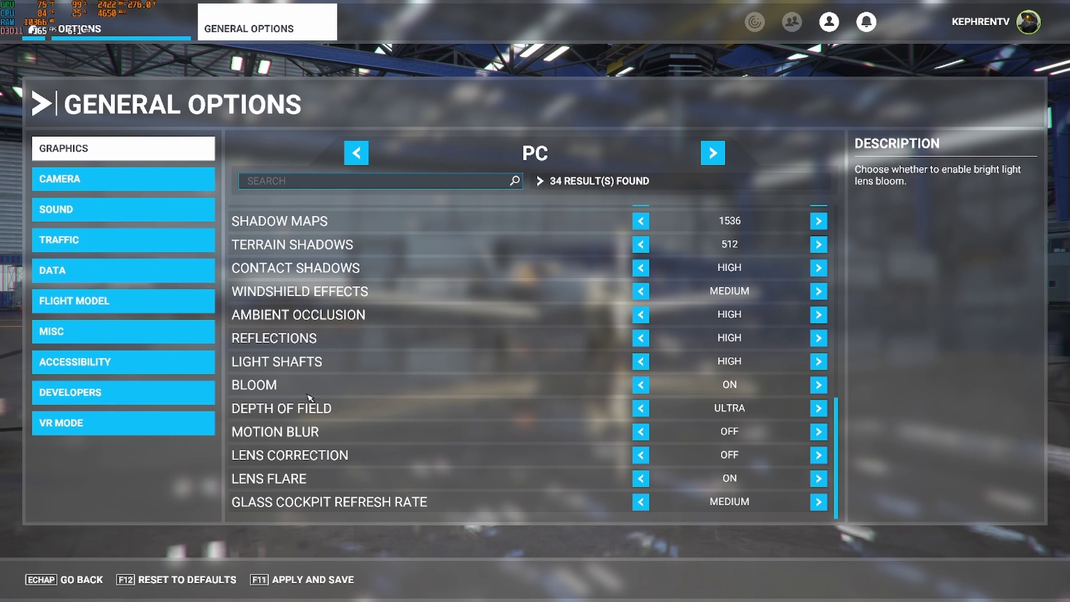
click(641, 408)
click(640, 408)
click(641, 408)
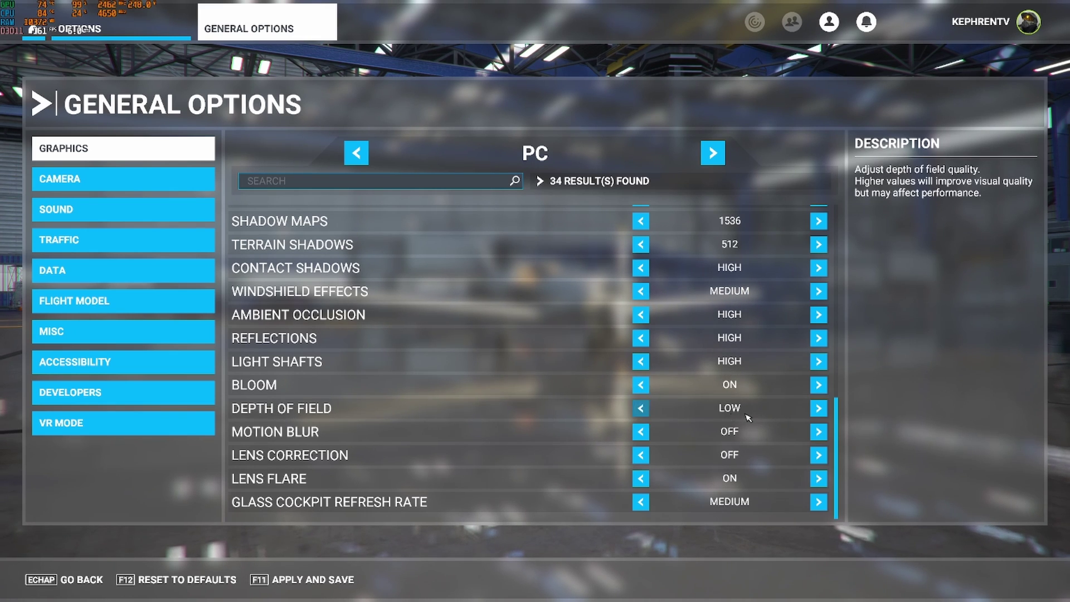
click(641, 408)
click(818, 408)
click(818, 408)
click(818, 408)
click(818, 407)
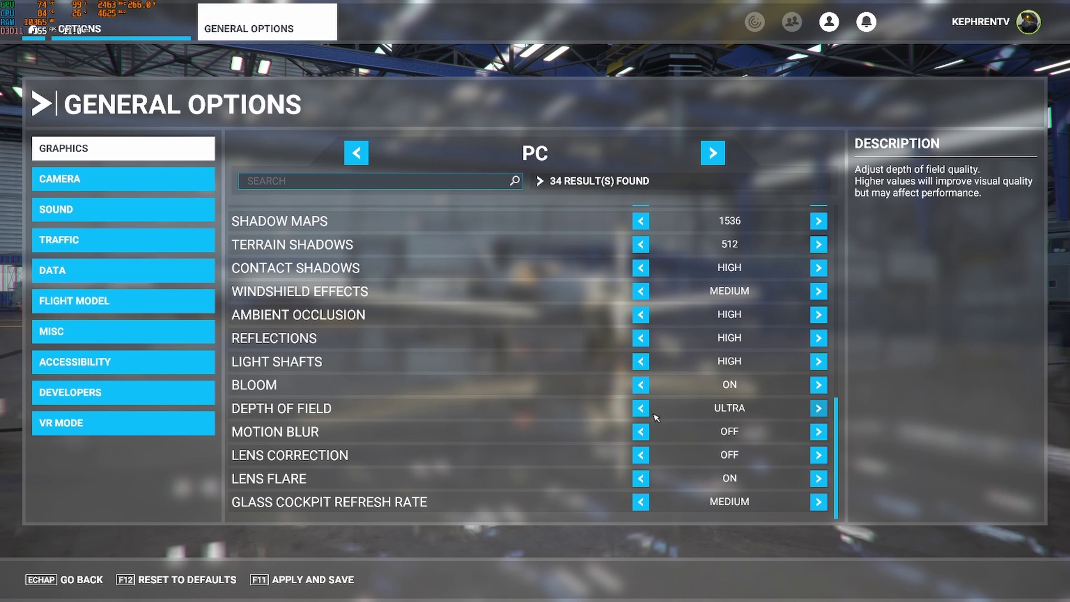
Turn off the depth of field effect in the PC graphics settings
click(641, 408)
click(641, 408)
click(641, 408)
click(641, 407)
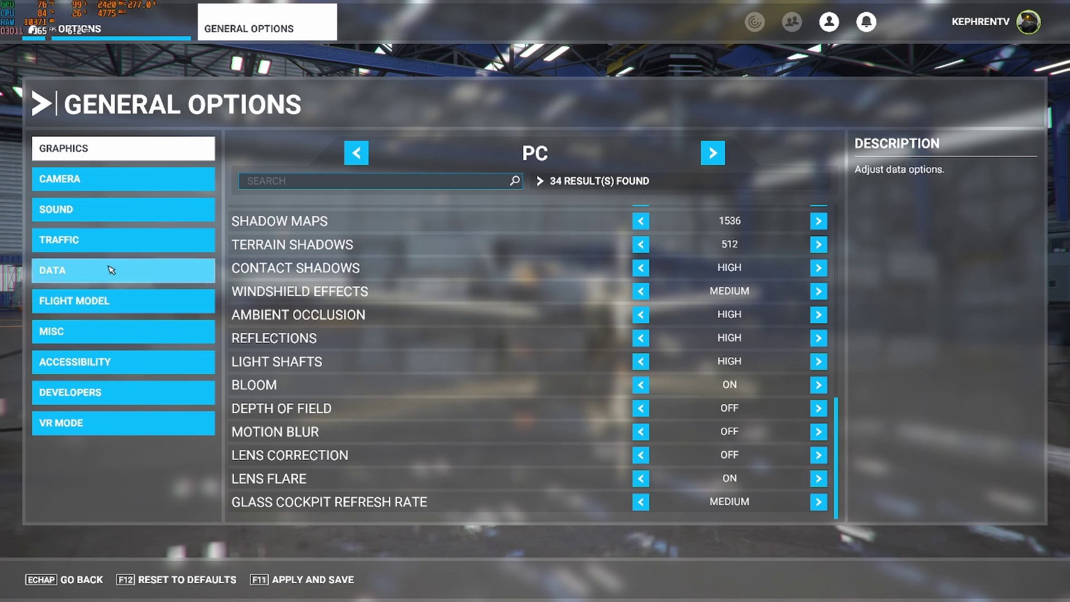
Open the traffic settings, try AI Offline as the aircraft traffic type, and return it to Real-Time Online
click(105, 240)
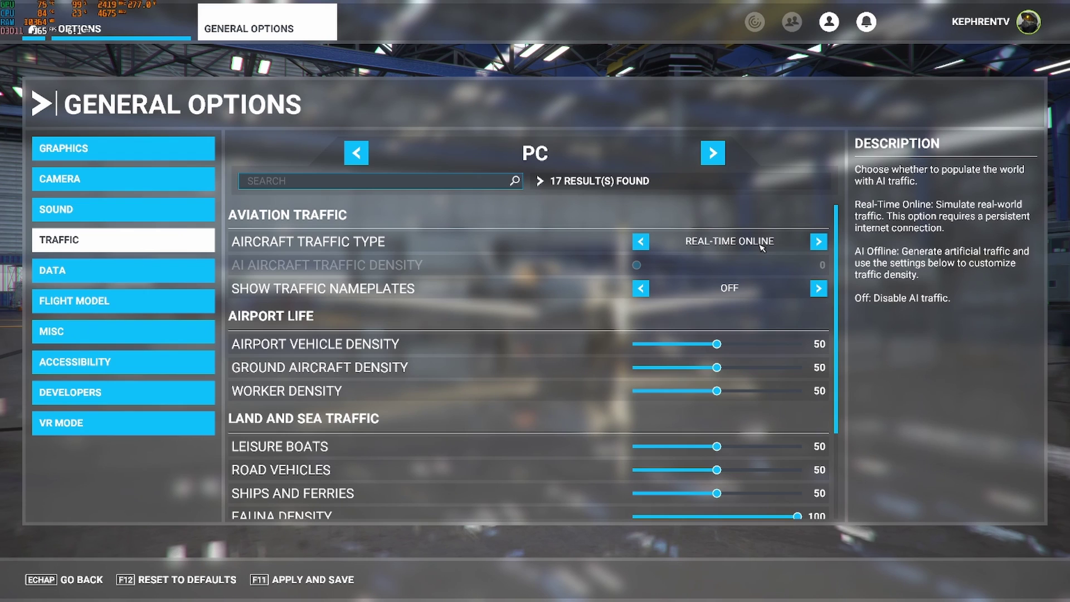
click(818, 241)
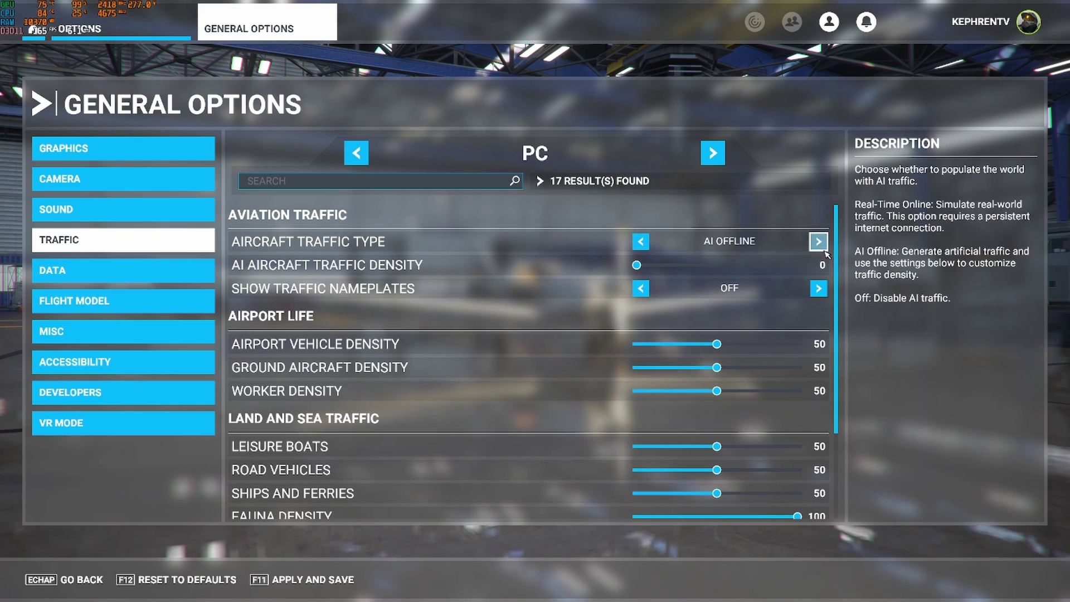
click(641, 241)
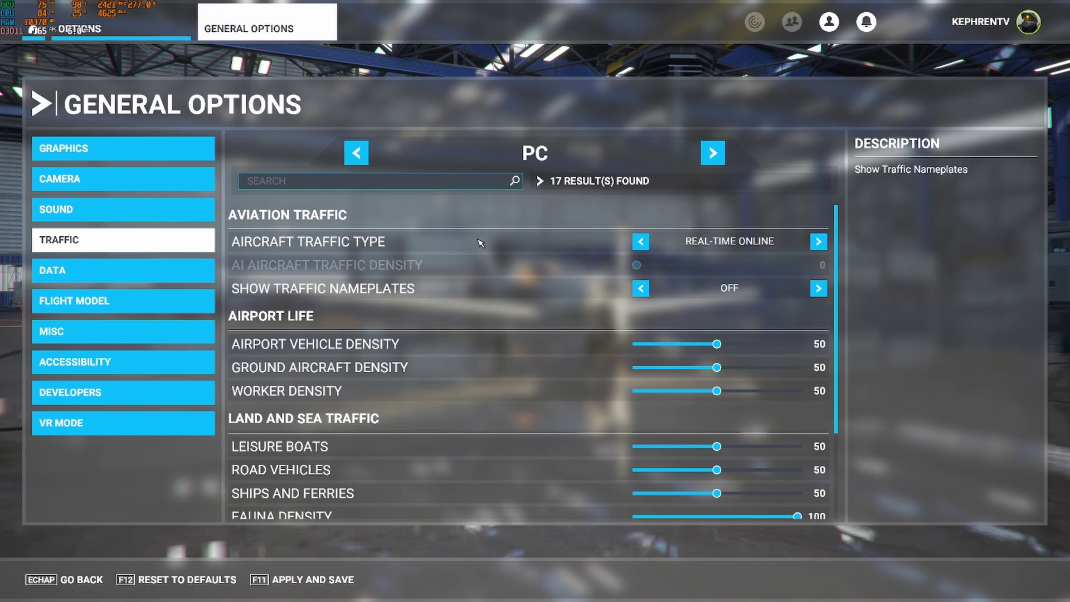
Set the AI aircraft traffic density to 25 under AI Offline, and return the aircraft traffic type to Real-Time Online
click(818, 241)
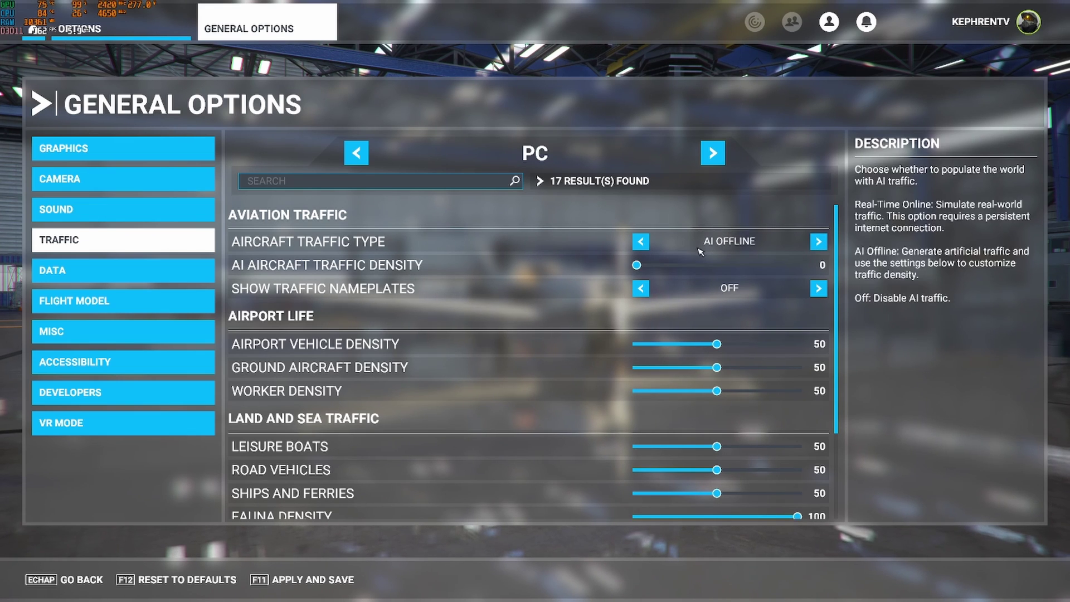
click(717, 265)
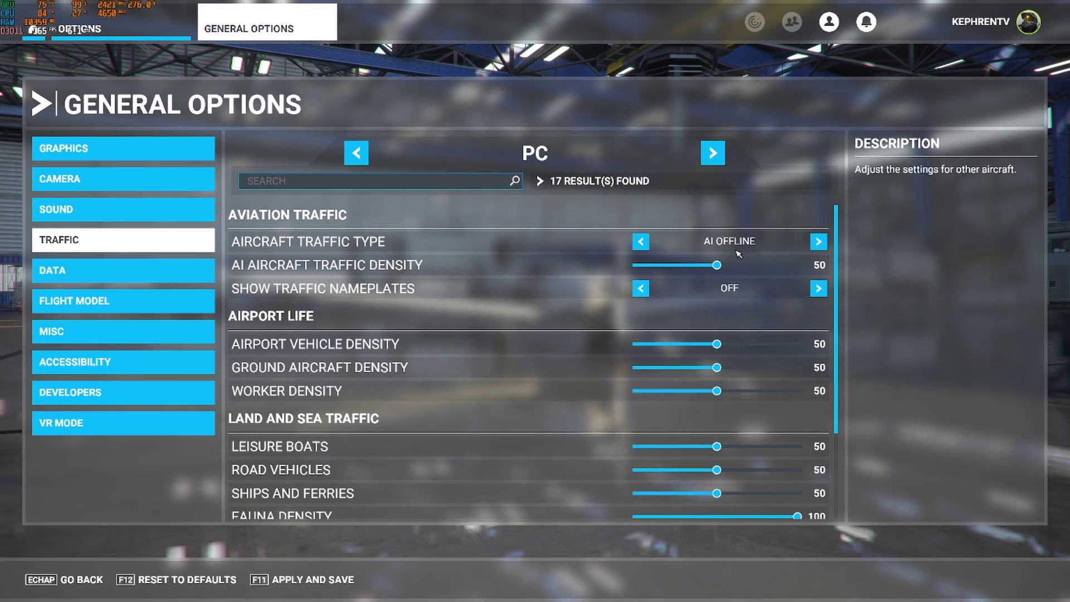
drag(717, 264, 681, 267)
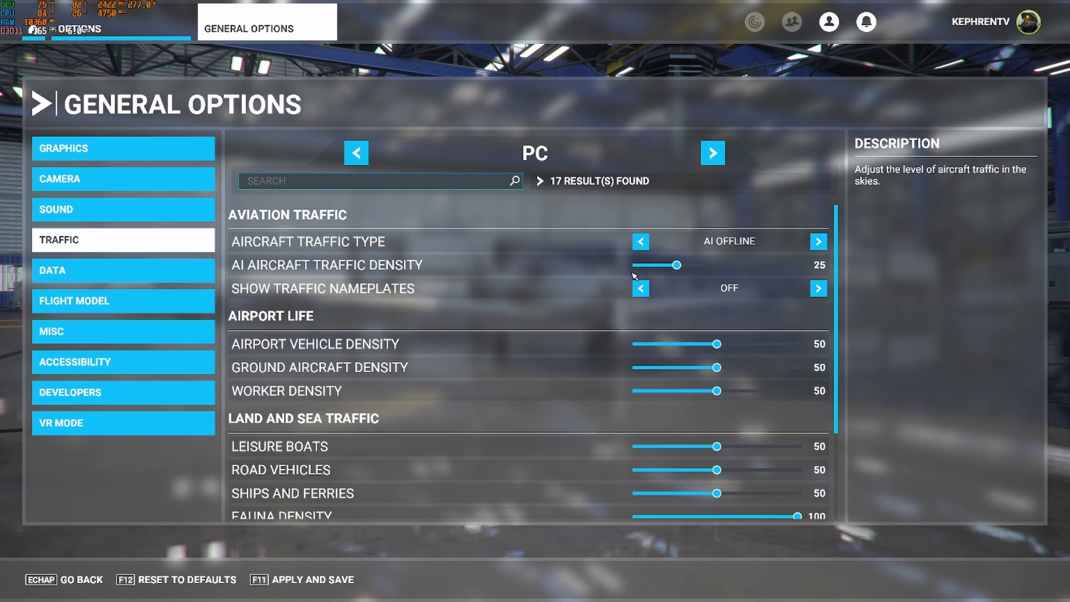
click(684, 243)
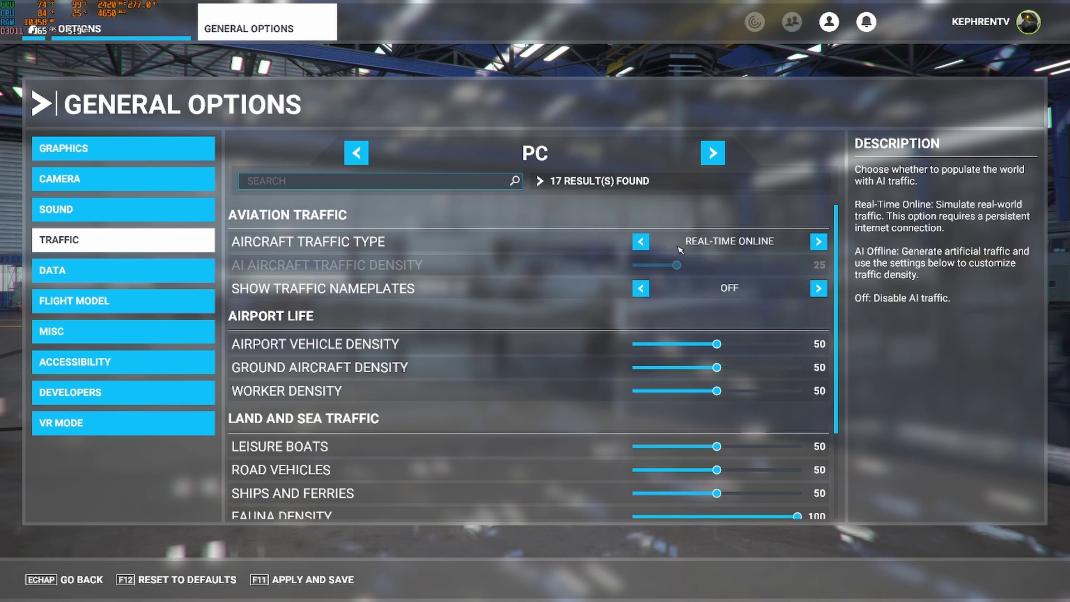
Review the airport life, land and sea traffic, and AI and multiplayer traffic detail settings
scroll(561, 436, down, 1)
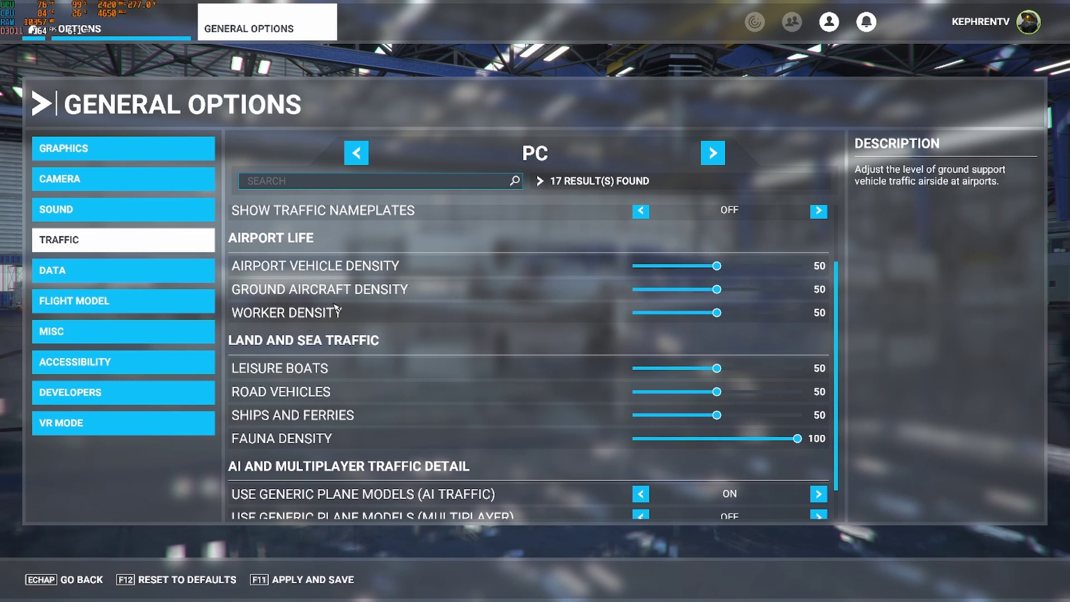
scroll(557, 399, down, 1)
scroll(535, 385, up, 2)
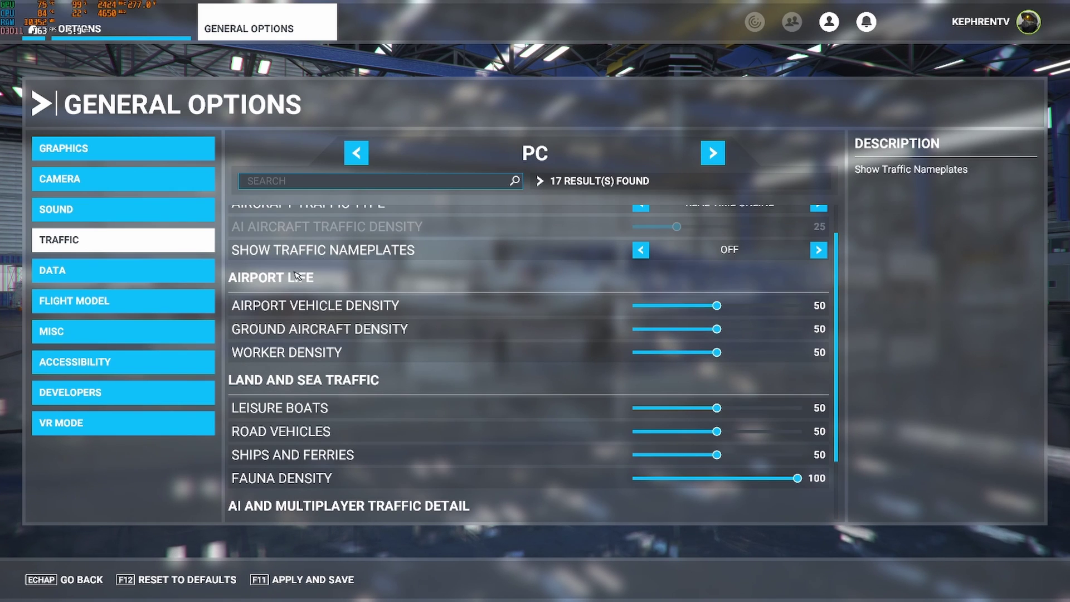
scroll(465, 424, down, 3)
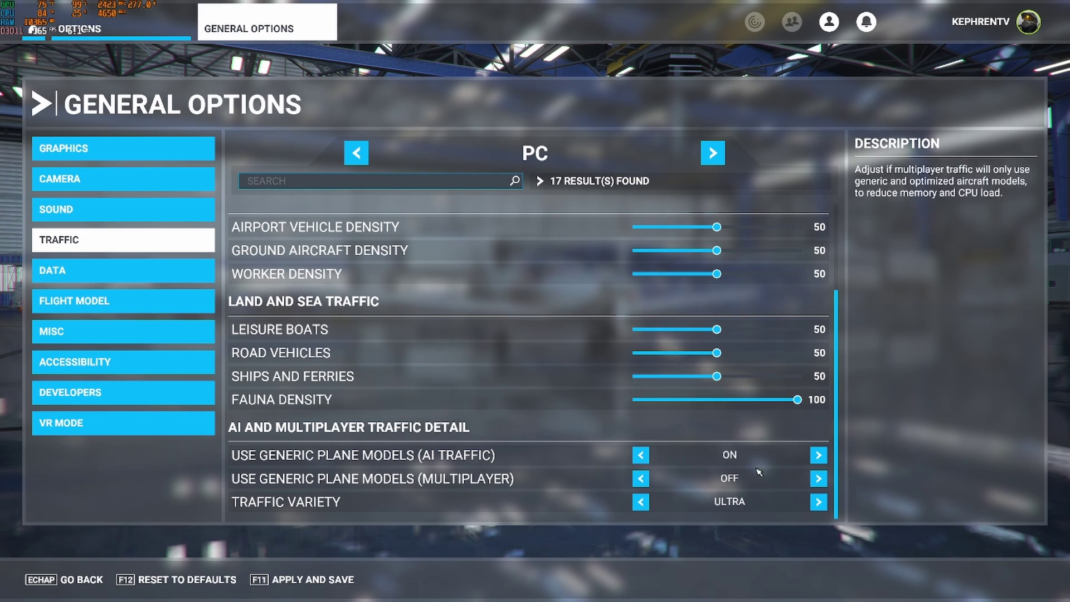
scroll(468, 480, up, 2)
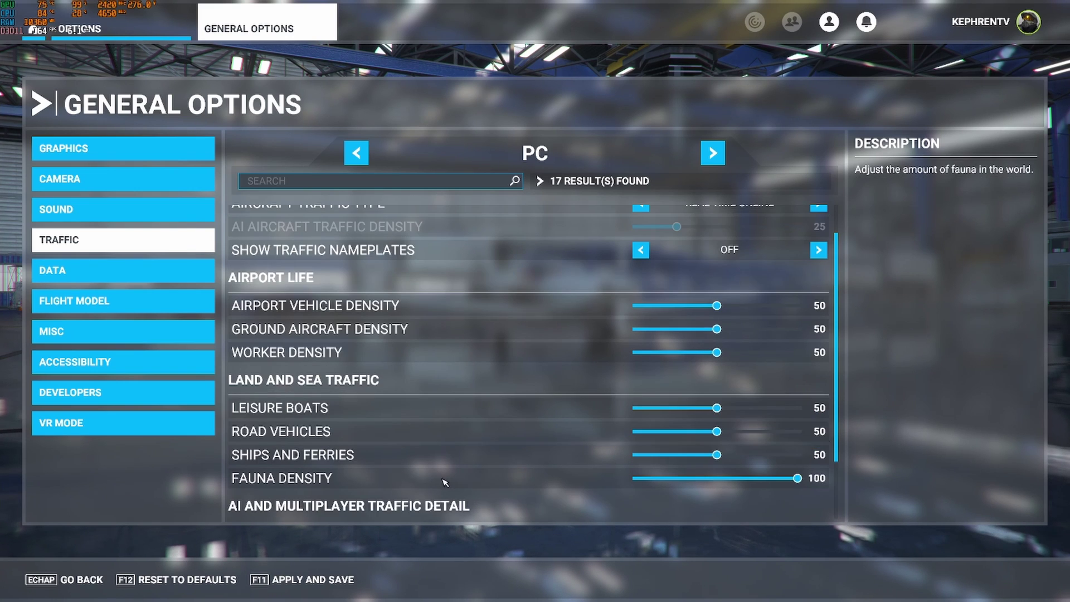
scroll(468, 482, down, 2)
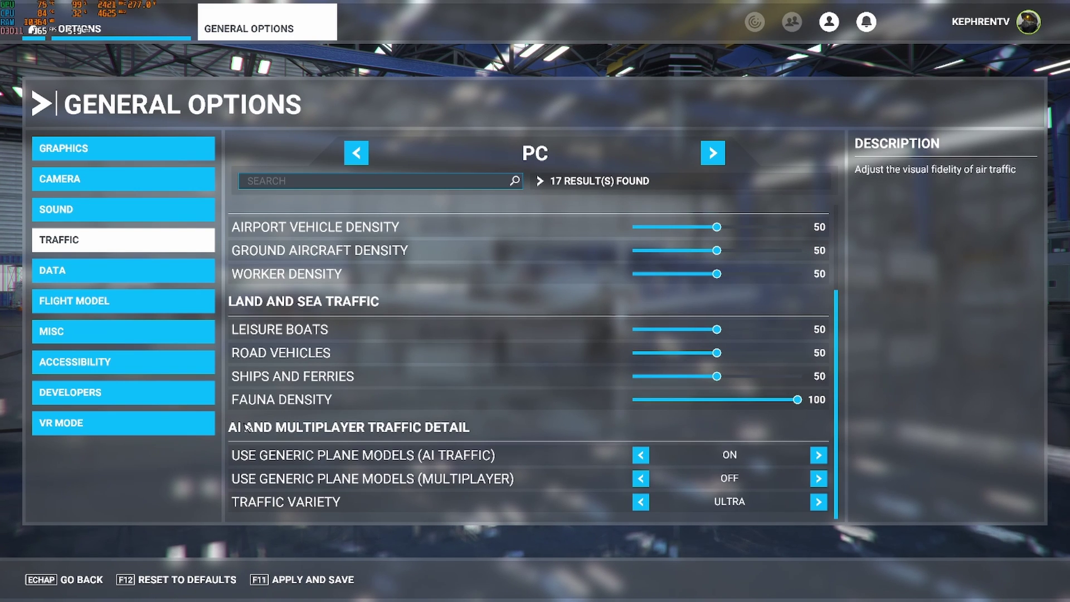
Open the data settings and review the data connection, data consumption, bandwidth and rolling cache options
click(121, 280)
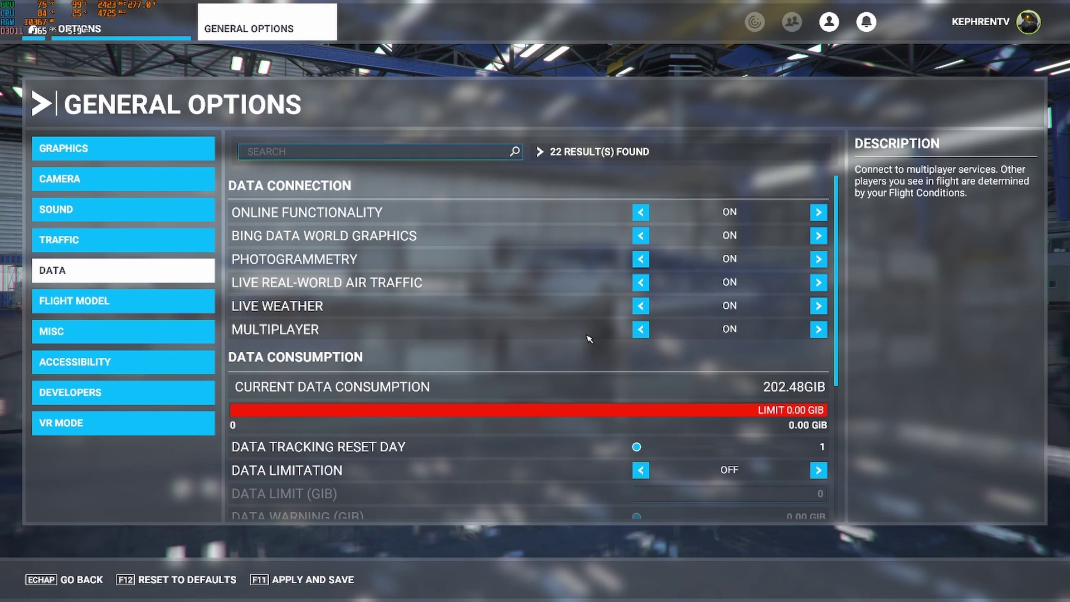
scroll(588, 339, down, 3)
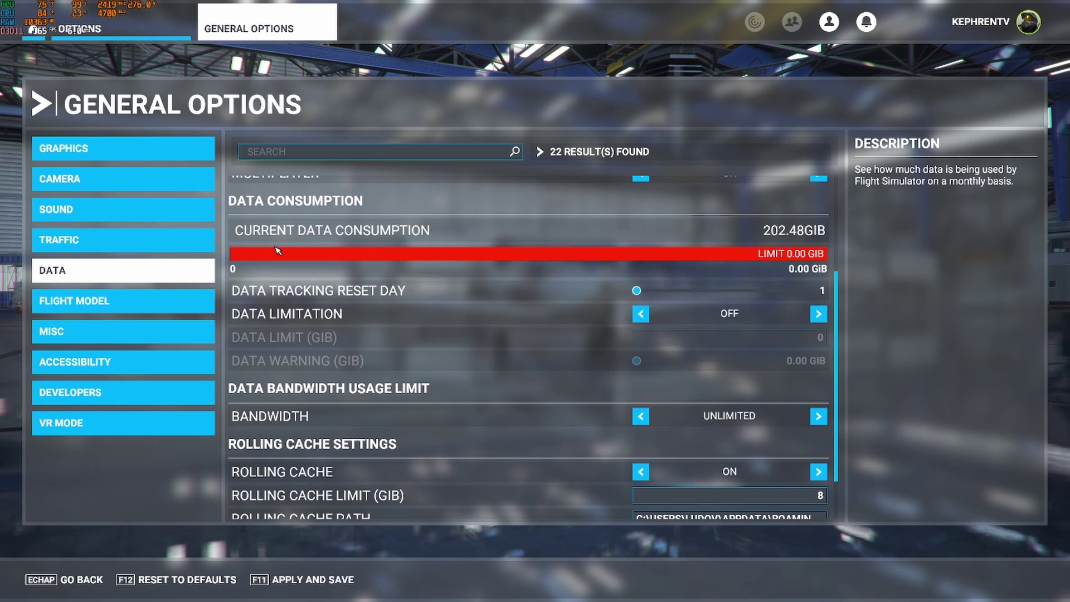
scroll(527, 226, down, 1)
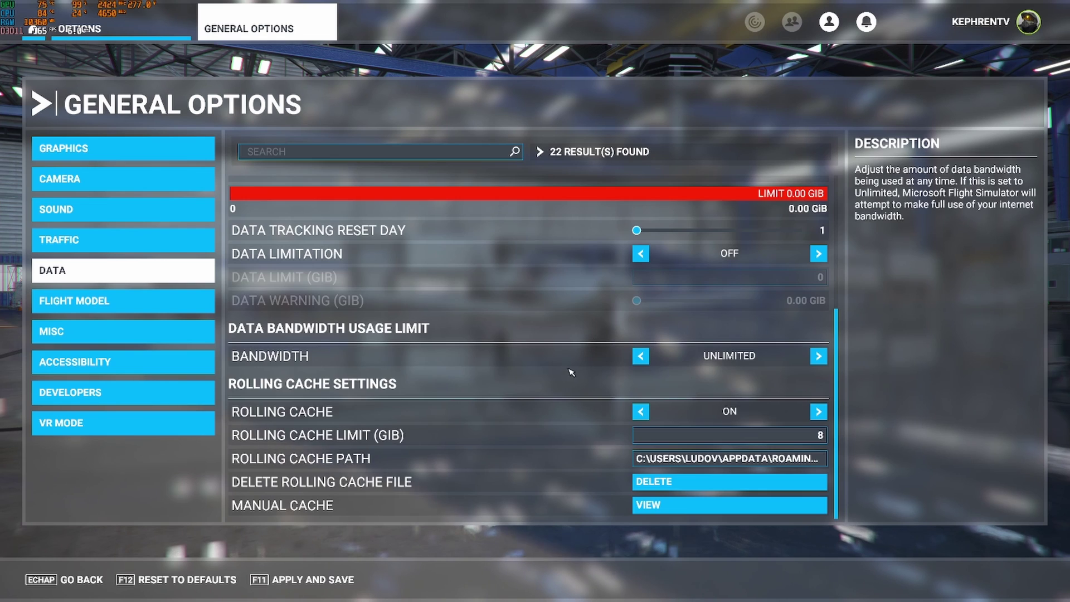
scroll(571, 373, up, 3)
scroll(571, 372, down, 3)
scroll(667, 236, up, 4)
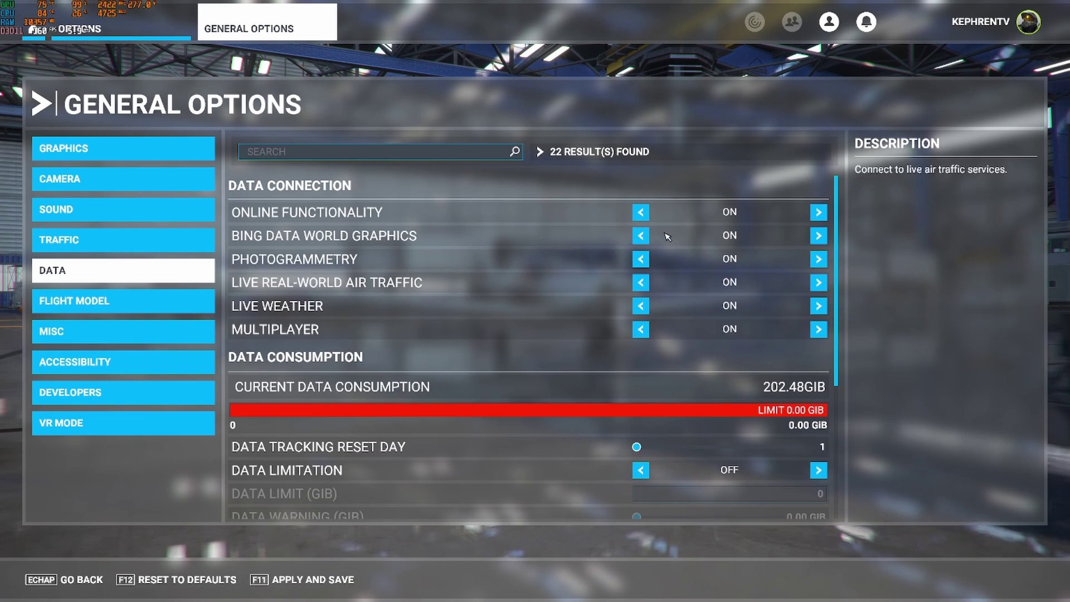
scroll(719, 375, down, 4)
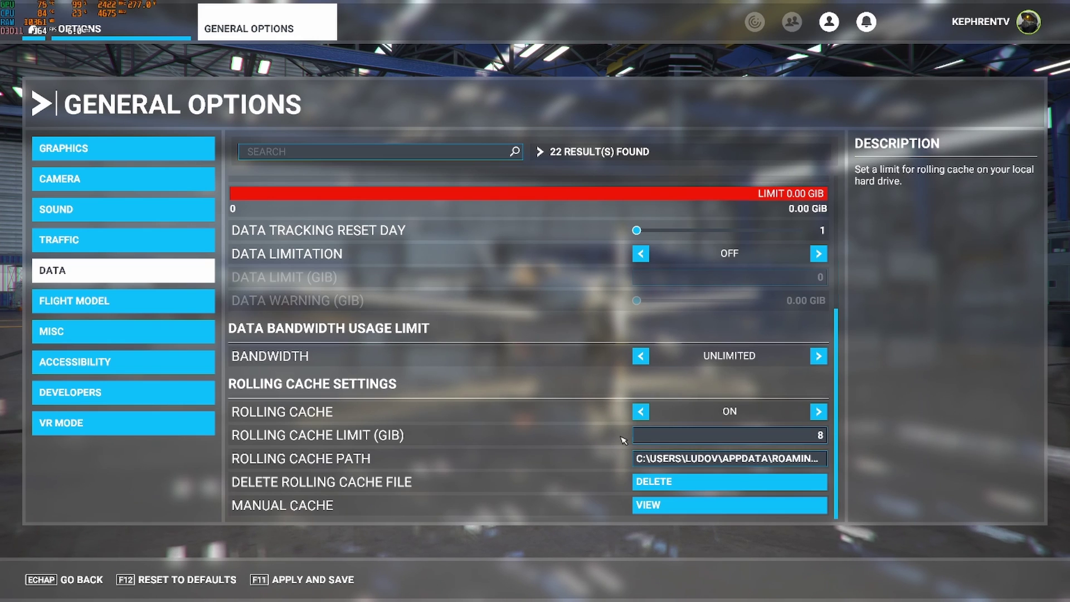
scroll(685, 306, up, 4)
scroll(765, 396, down, 3)
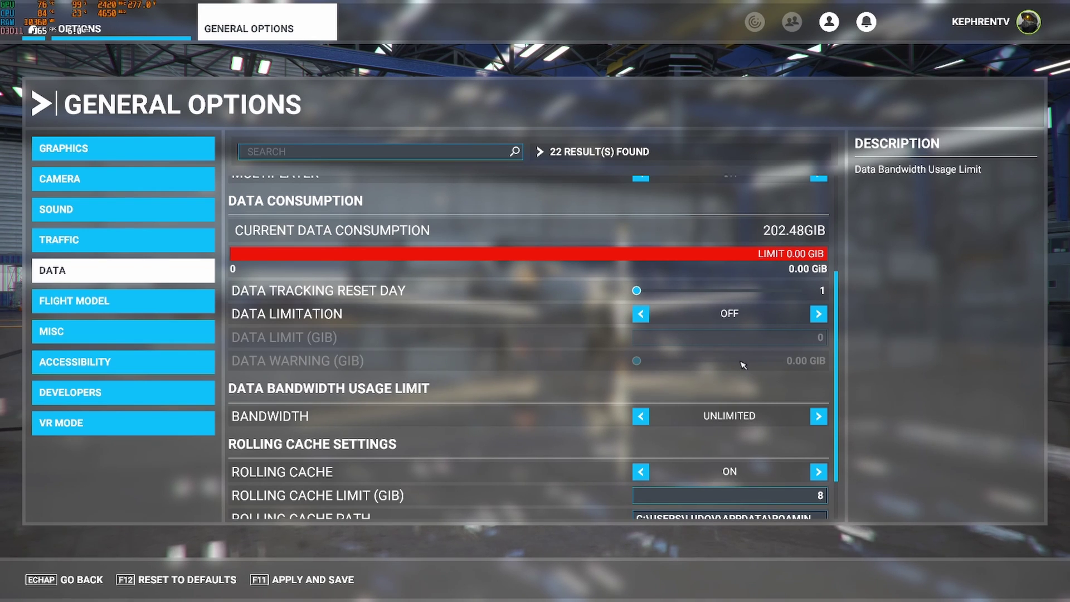
scroll(711, 360, down, 2)
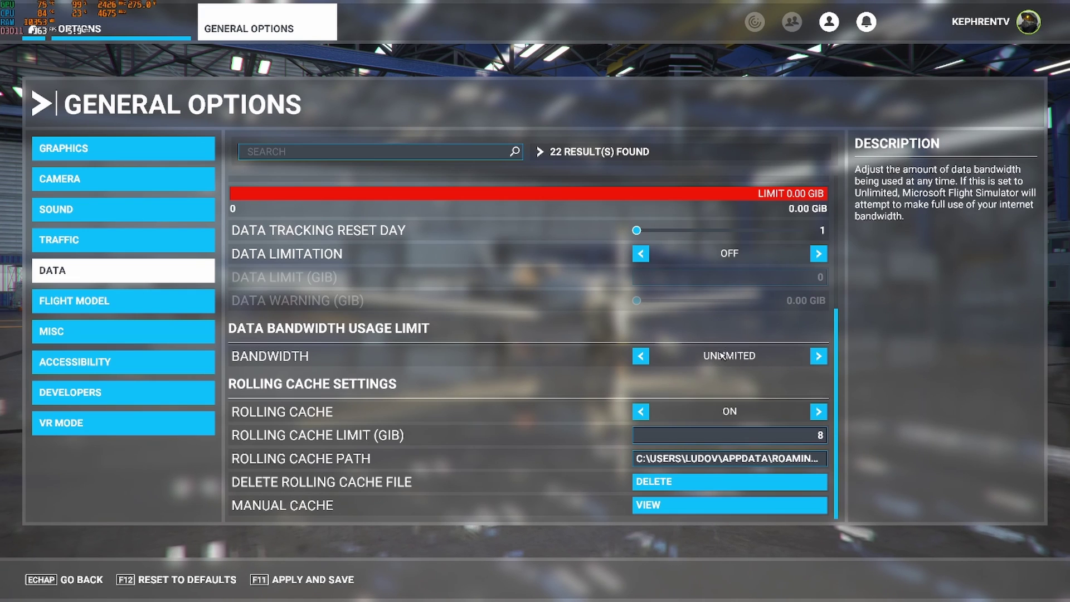
scroll(724, 355, up, 3)
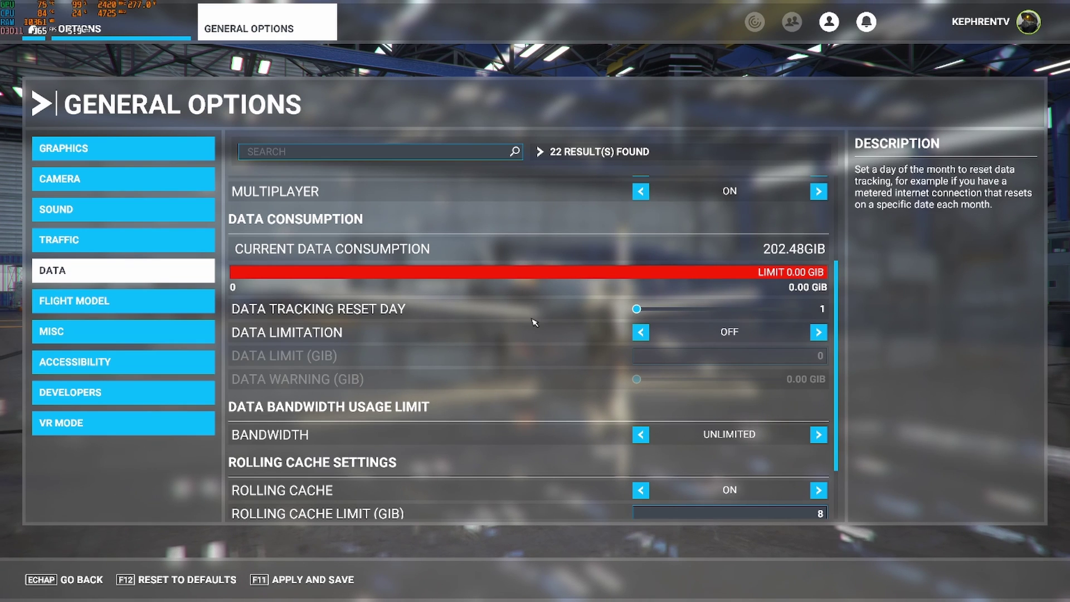
scroll(677, 398, down, 2)
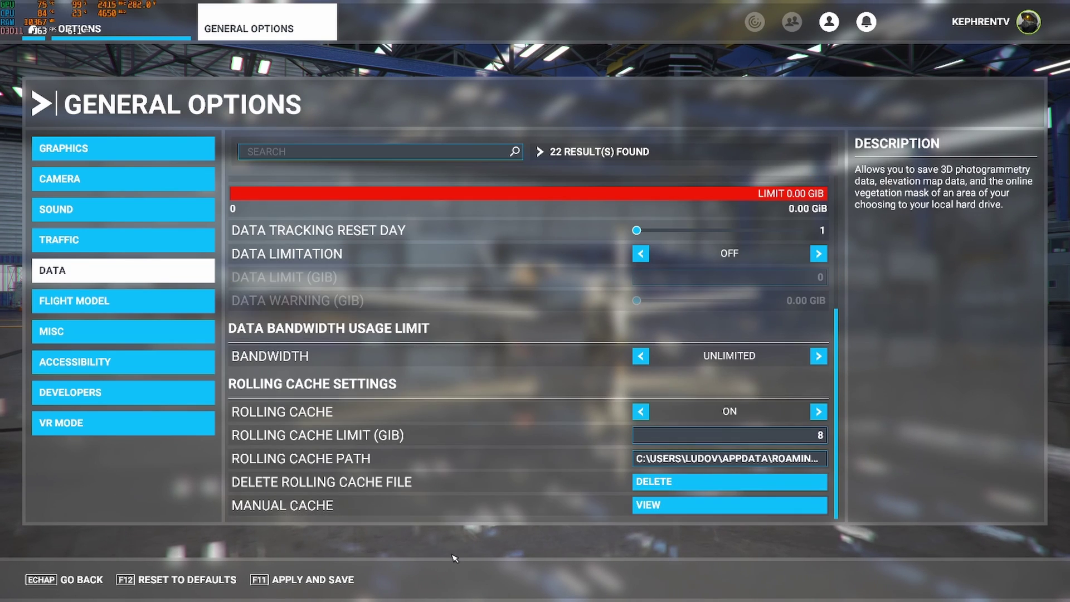
scroll(470, 482, up, 5)
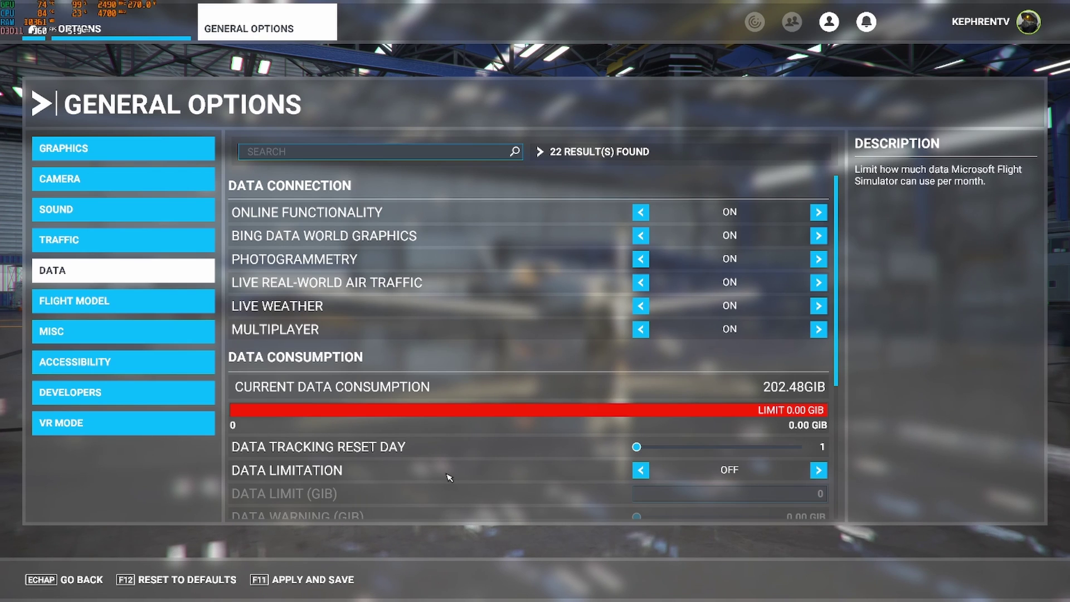